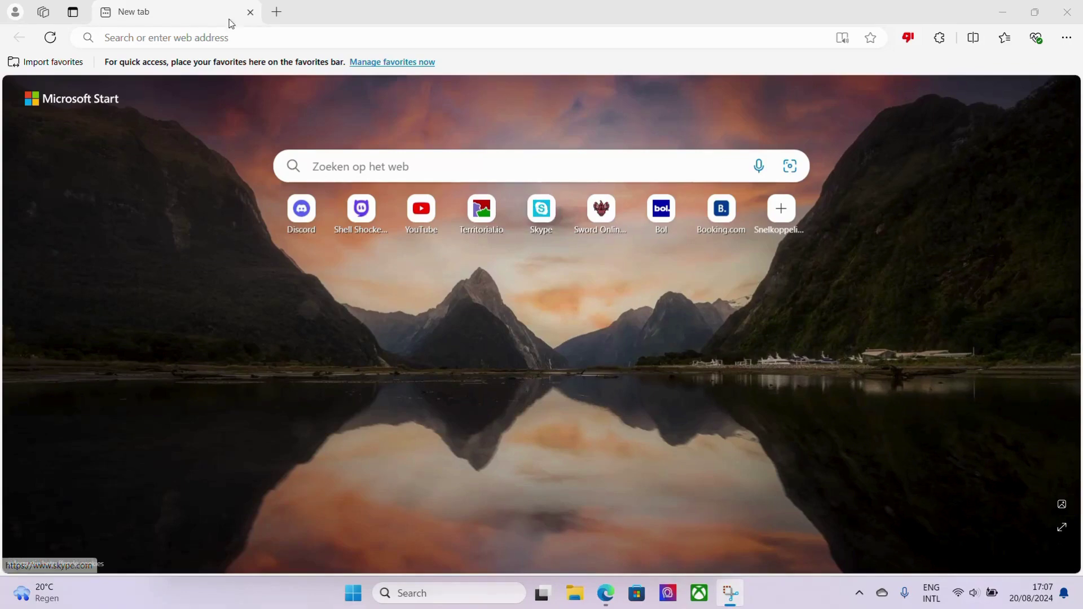
Search Bing for 'nike logo' and save the white swoosh image as download (2).jpg
click(239, 36)
text(nike logo)
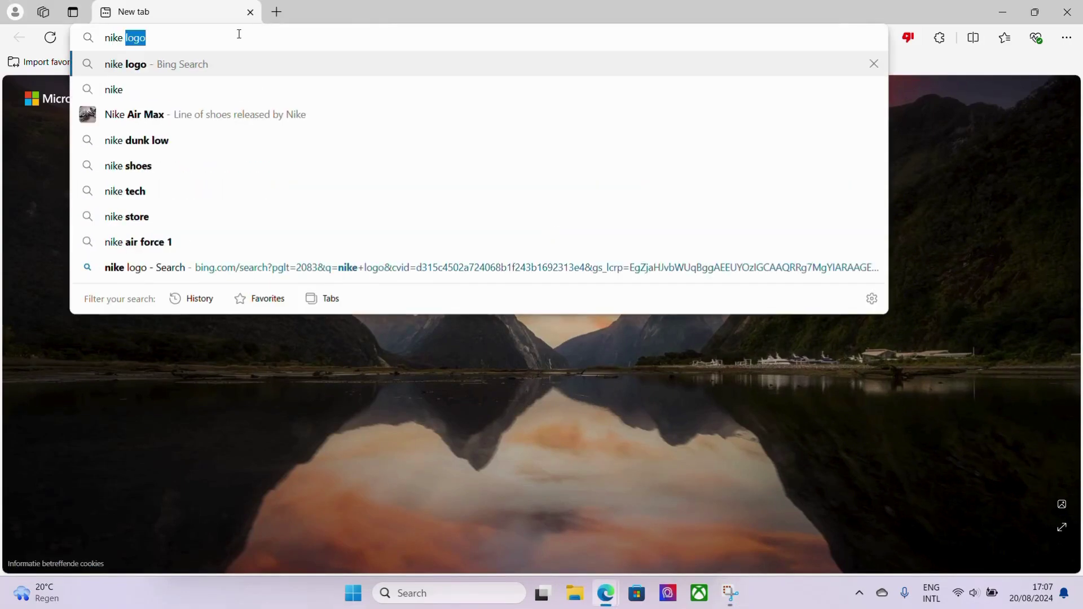
key(Return)
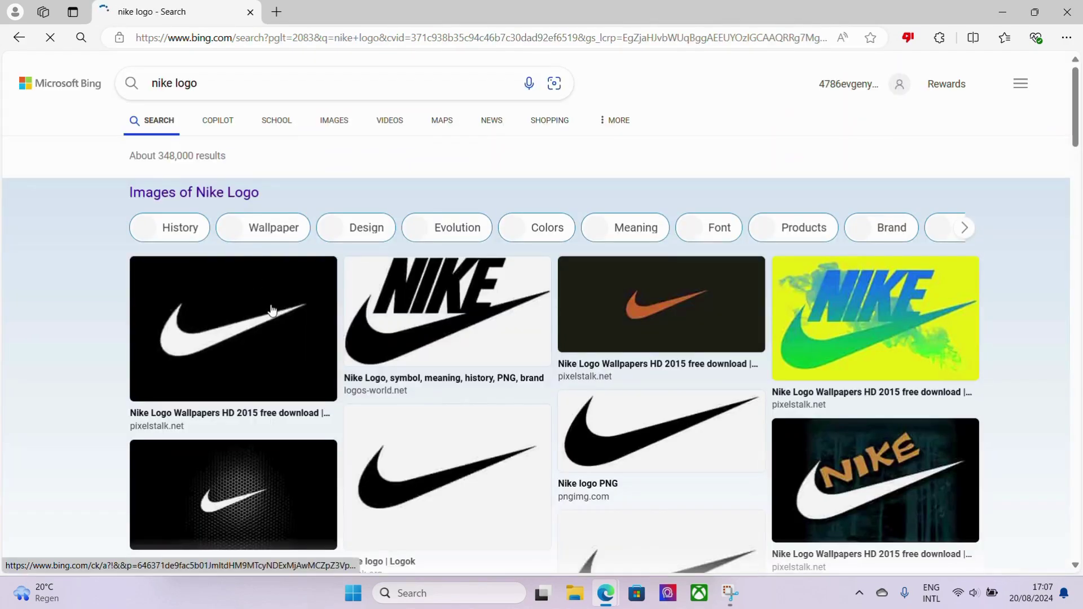
right_click(271, 316)
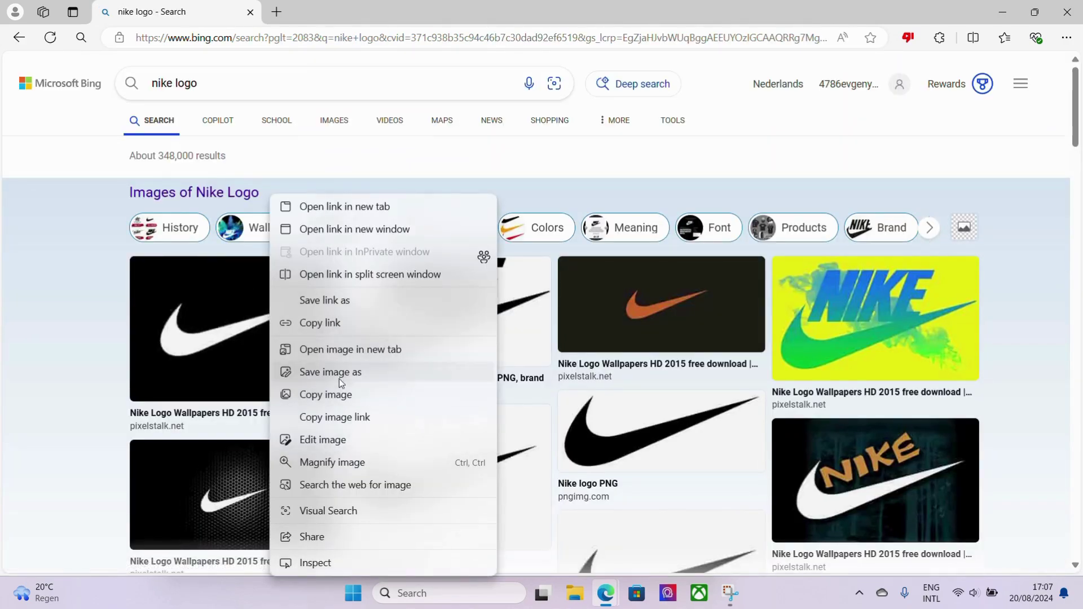
click(361, 372)
click(421, 314)
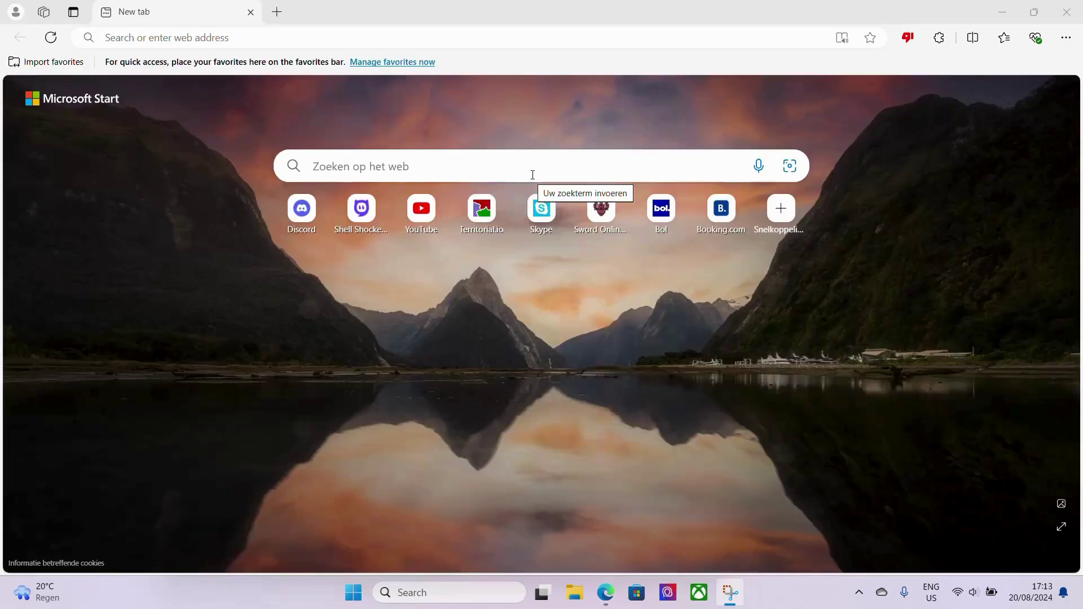
Go to the Territorial Custom Maps site from the address-bar suggestion
click(315, 42)
text(t)
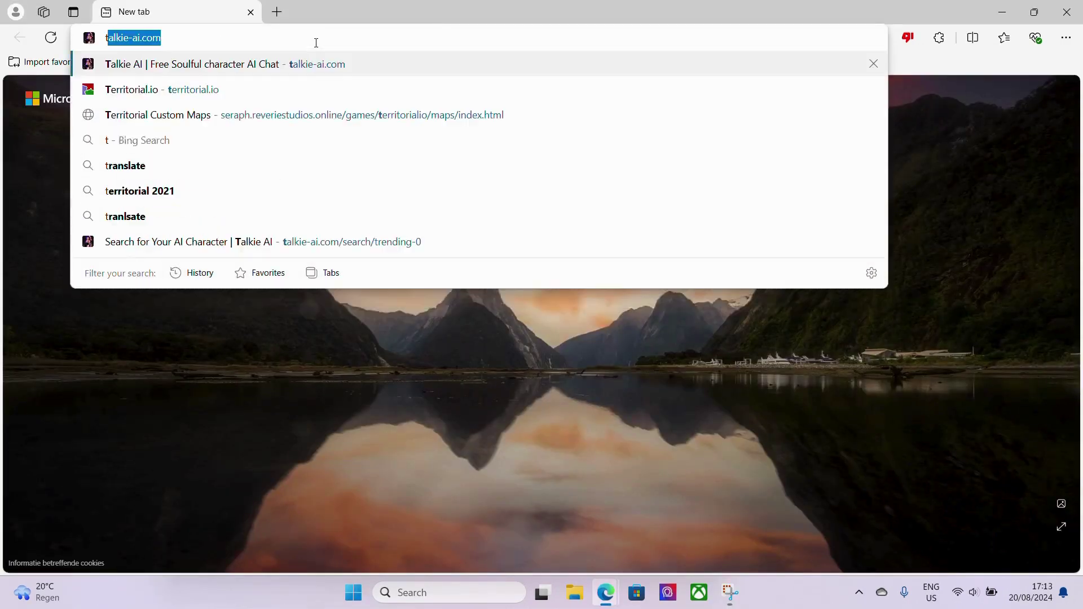
text(er)
key(Down)
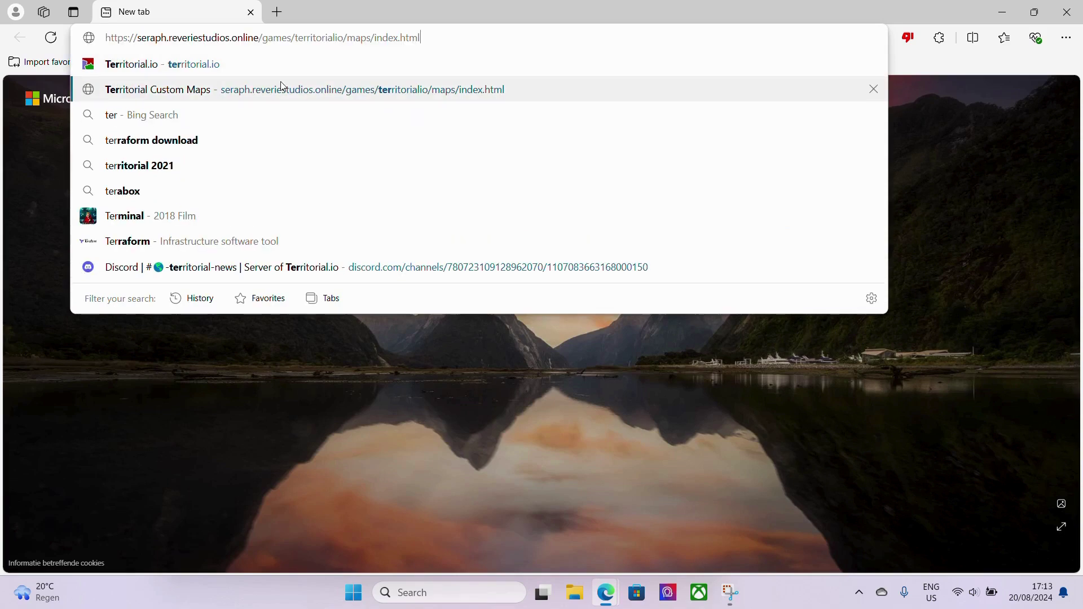
key(Return)
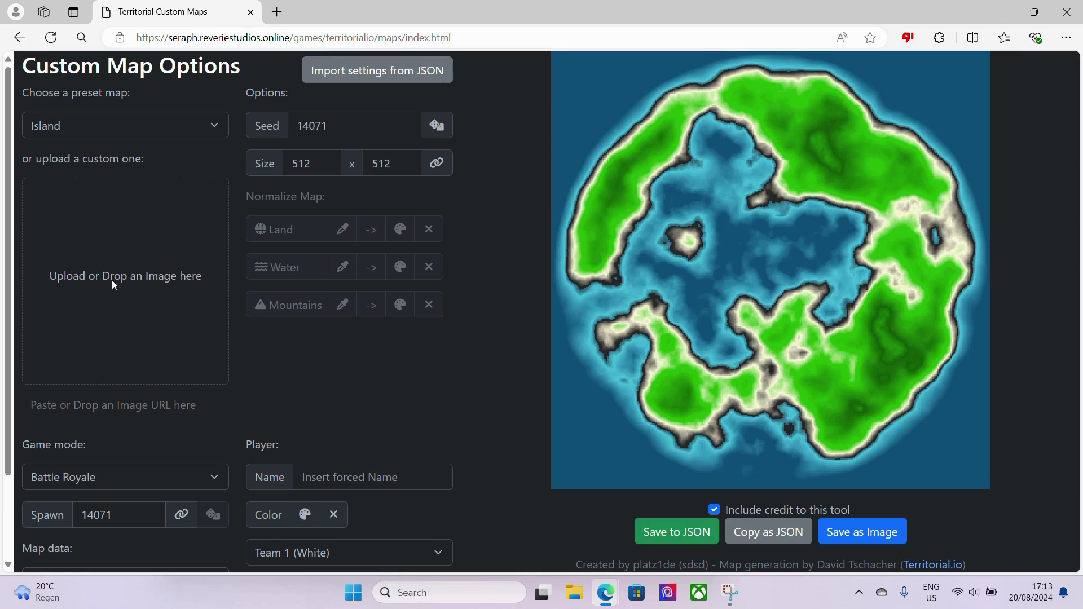
Upload download (2) as the custom map image, giving a 295 x 211 map
click(126, 269)
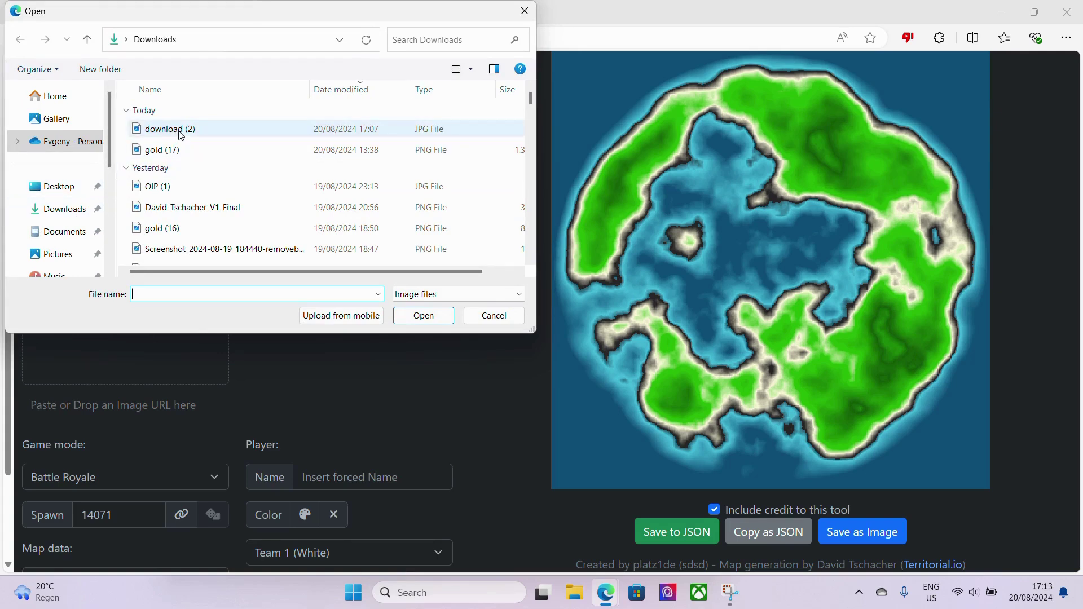
click(203, 135)
click(437, 317)
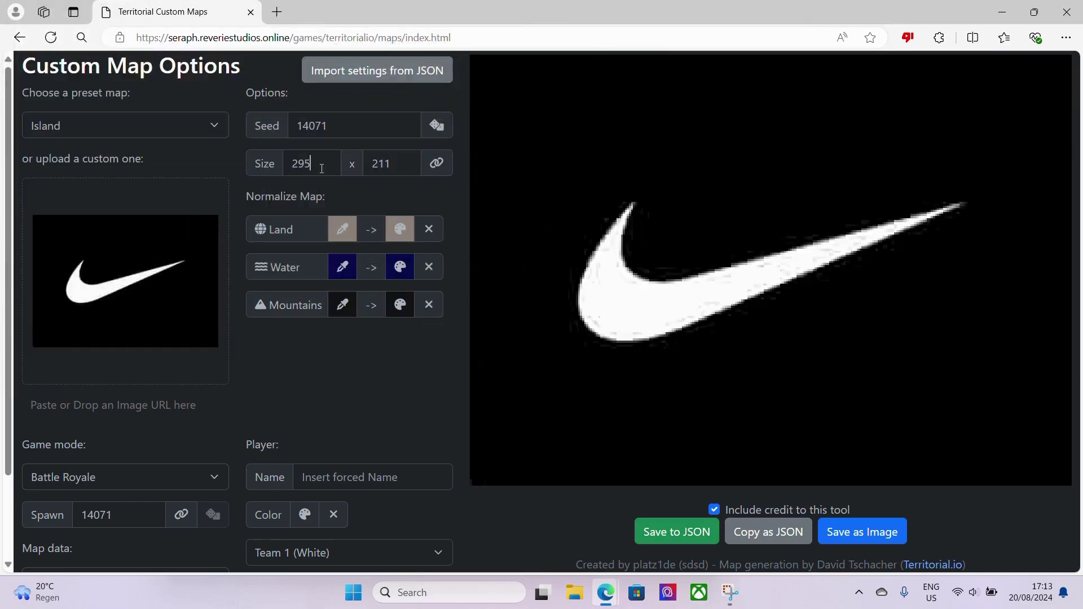
Set the map width to 4096, making the map 4096 x 2929
double_click(322, 168)
text(1)
key(BackSpace)
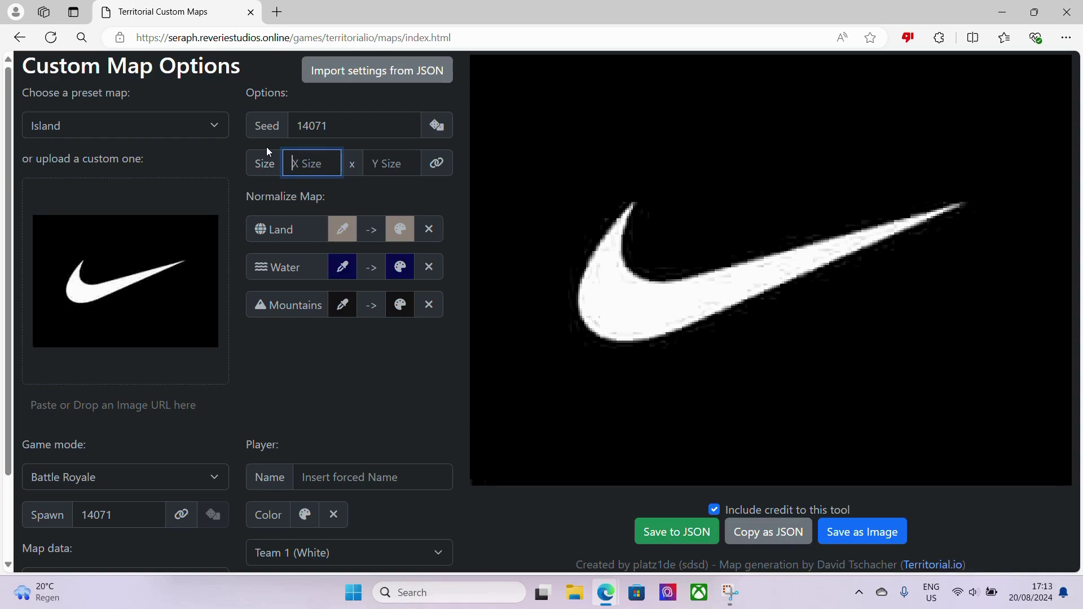
text(4096)
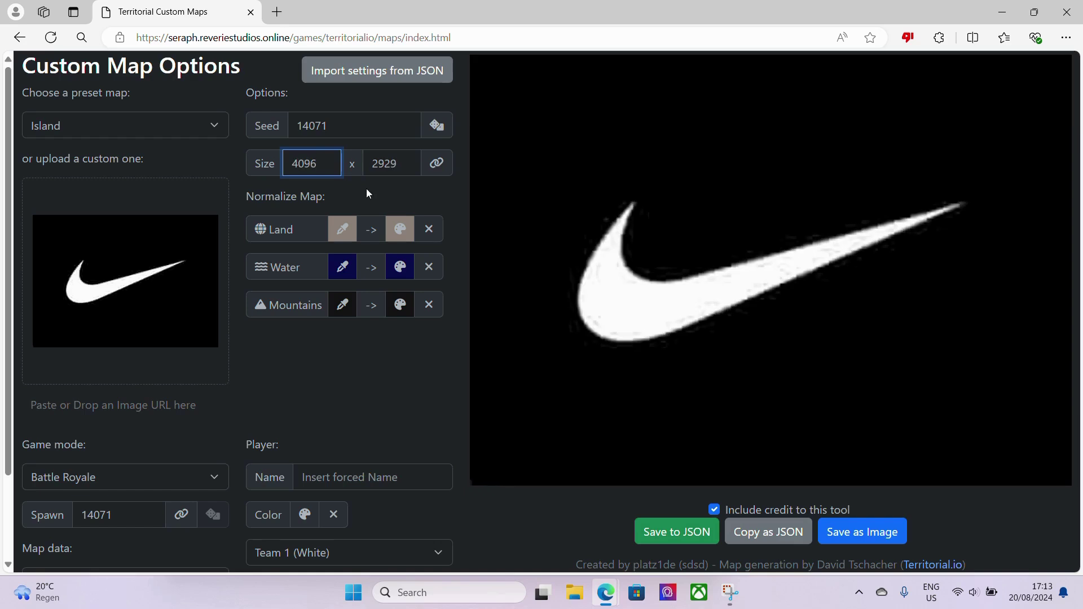
Turn on Land and Water normalization and save the map as an image
click(428, 229)
click(431, 268)
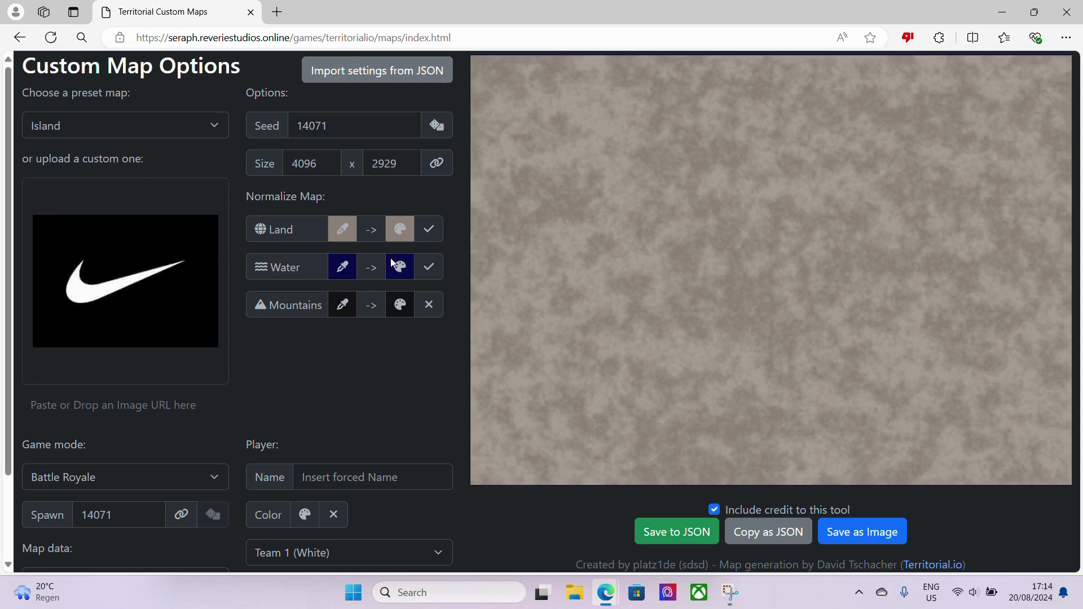
click(430, 270)
click(430, 270)
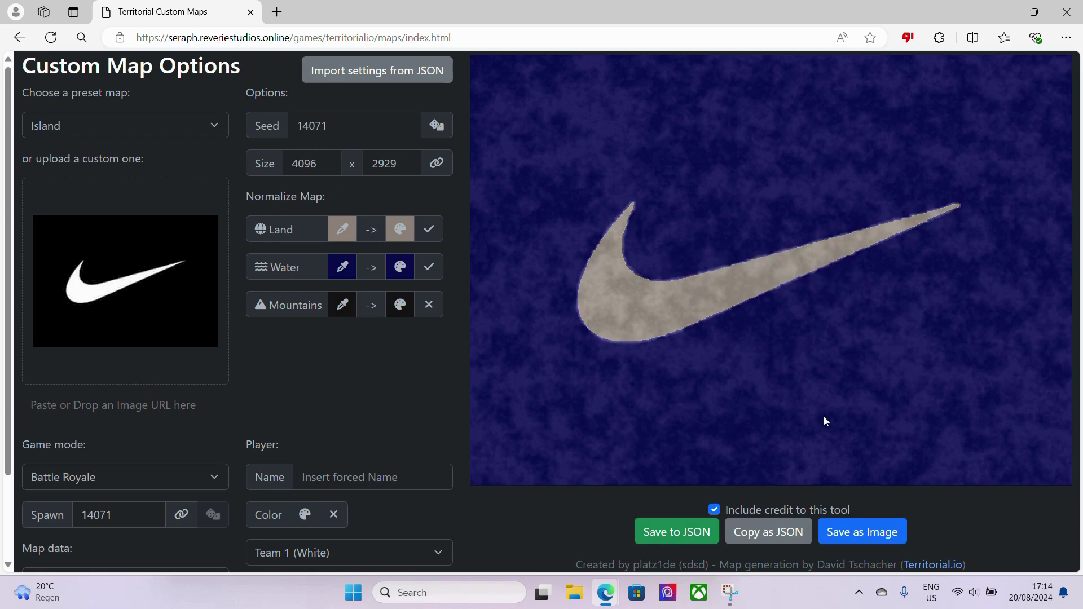
click(884, 537)
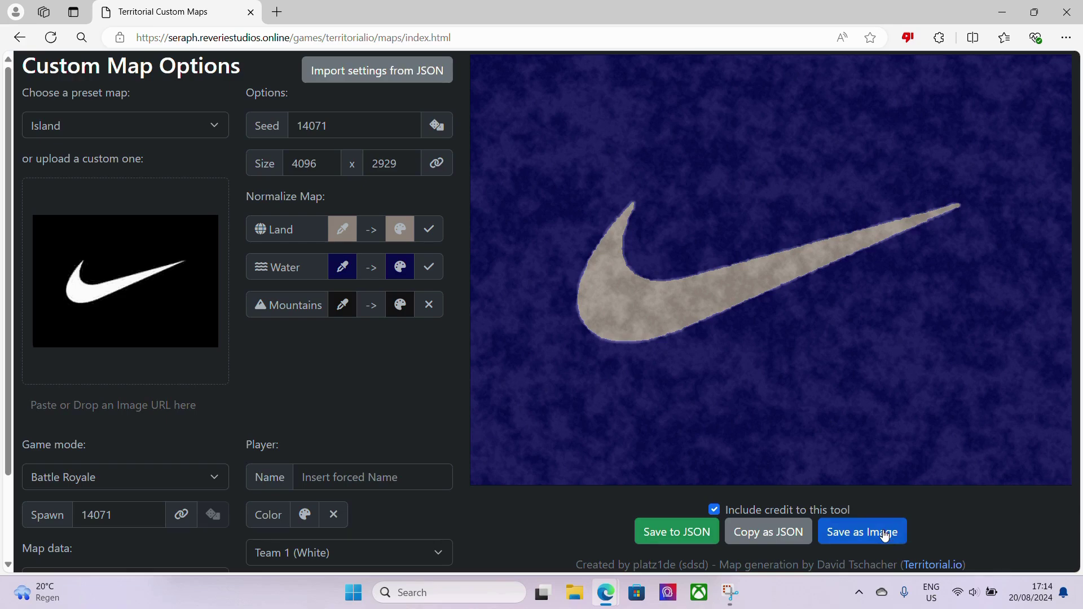
Open Territorial.io from the new-tab shortcut
click(277, 11)
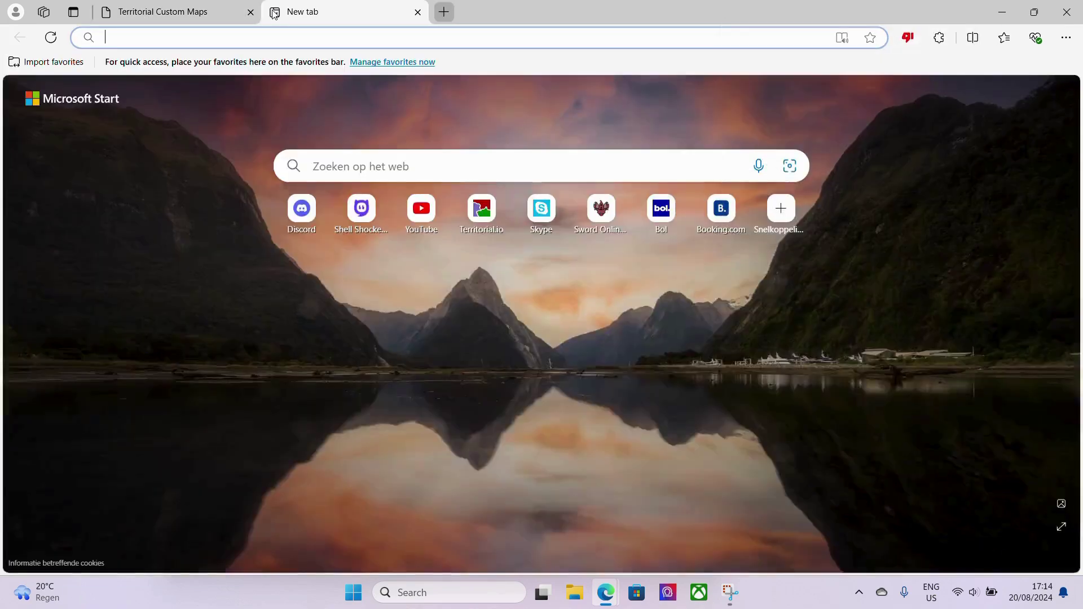
click(483, 217)
click(418, 12)
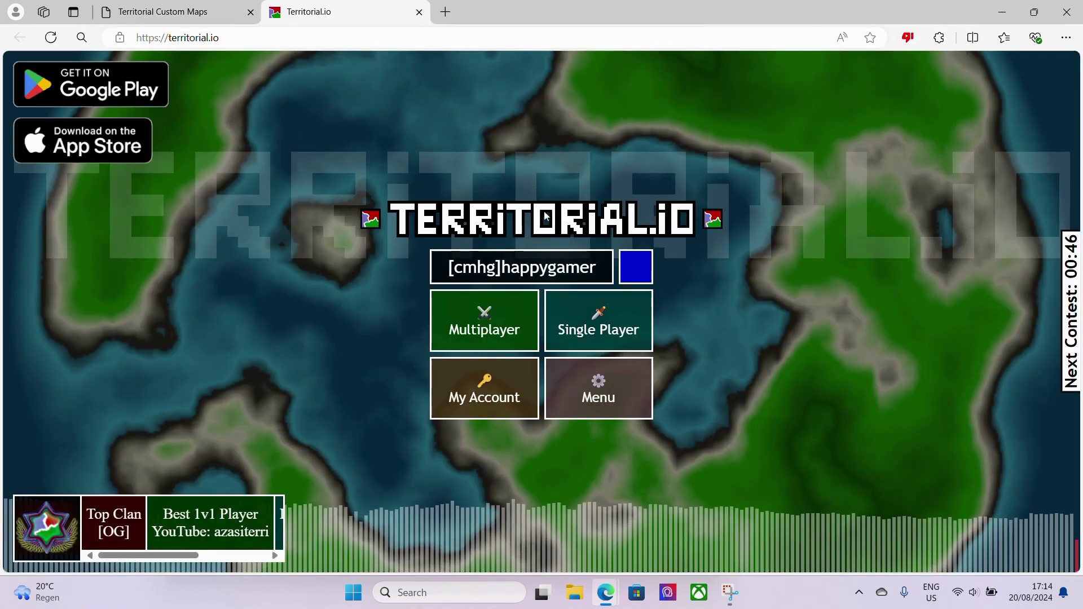
Load Unnamed Map (12) as a custom single-player map and start the game
click(595, 325)
click(508, 292)
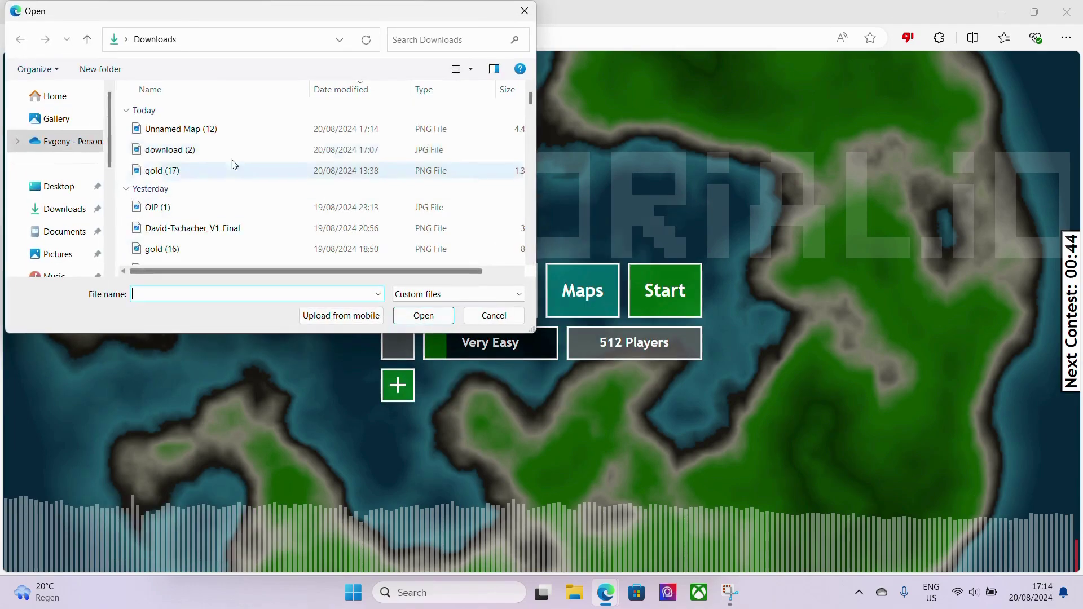
click(222, 133)
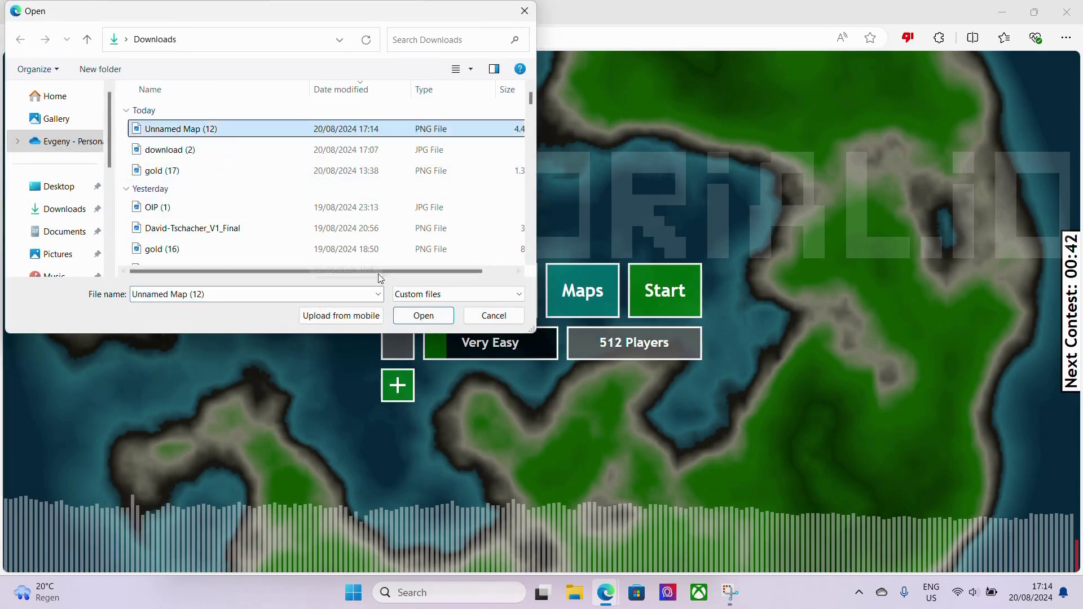
click(423, 316)
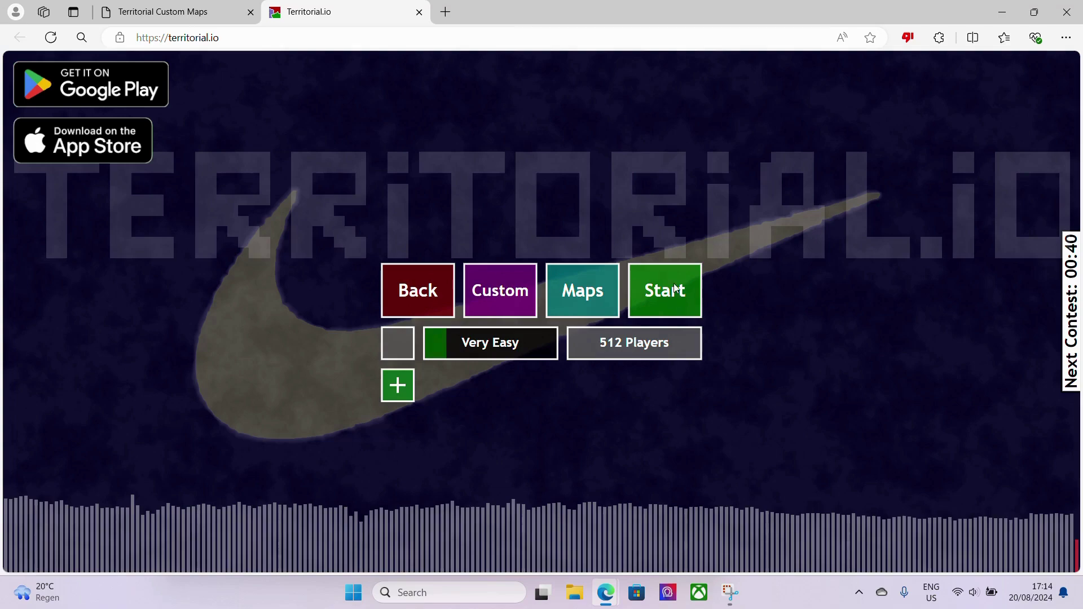
click(674, 284)
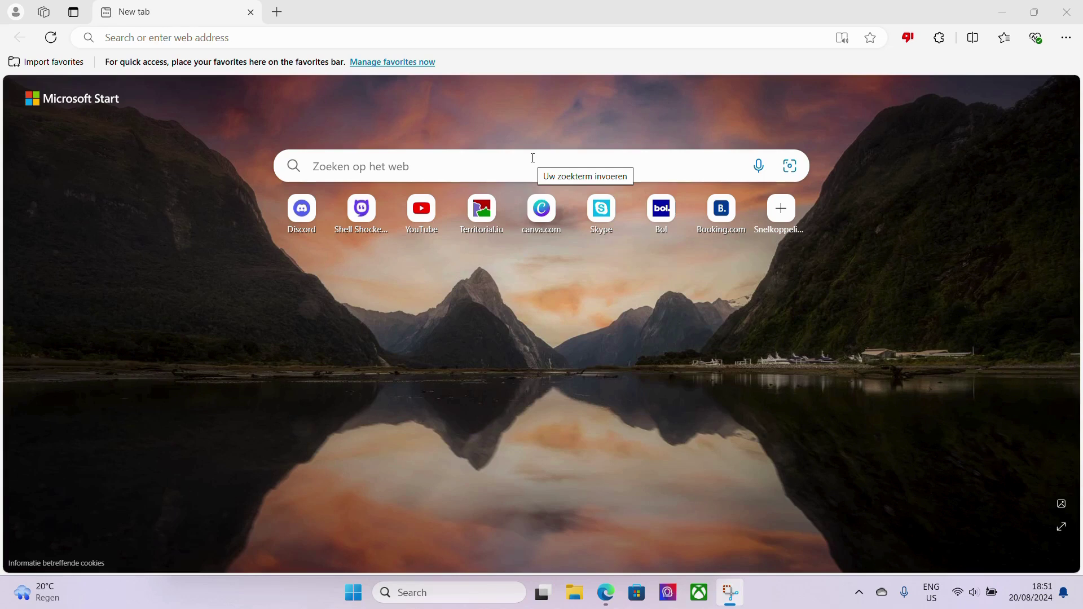
Search Bing image results for 'youtube logo'
click(376, 36)
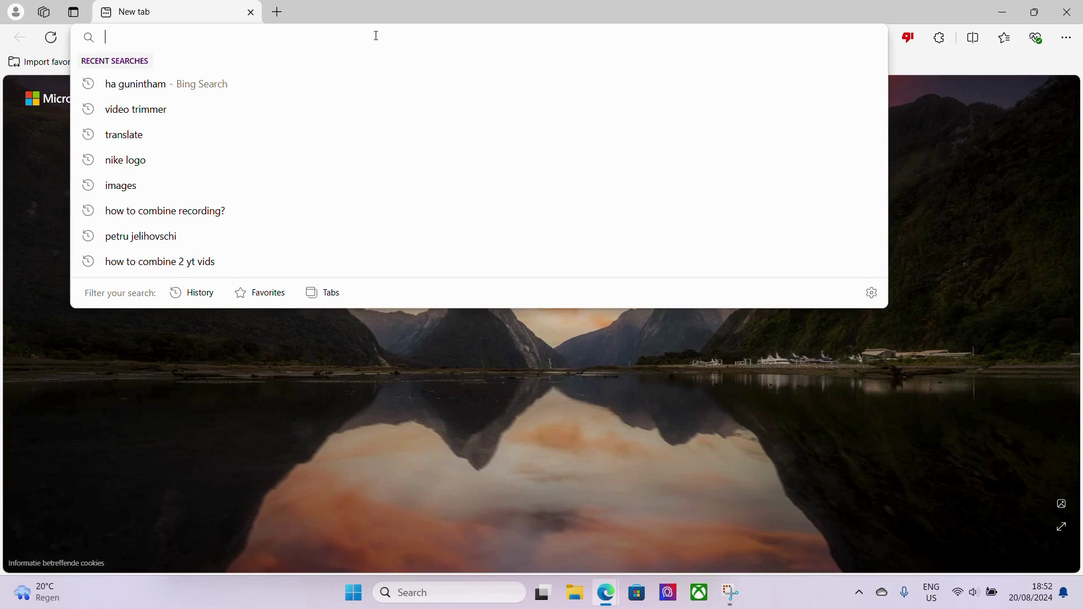
text(youtube lgo)
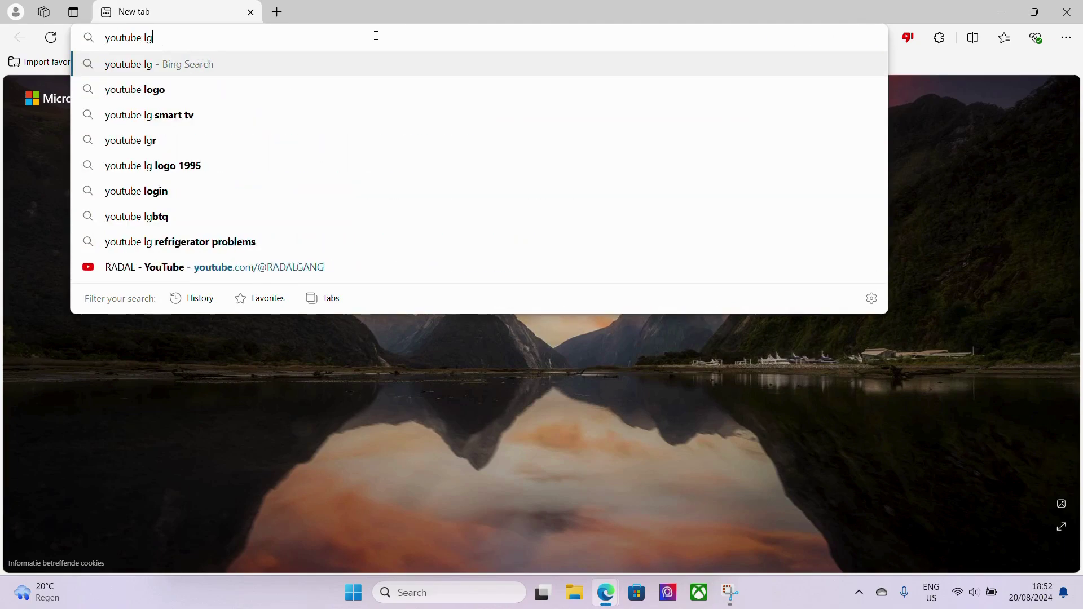
key(BackSpace)
key(BackSpace)
text(ogo)
key(Return)
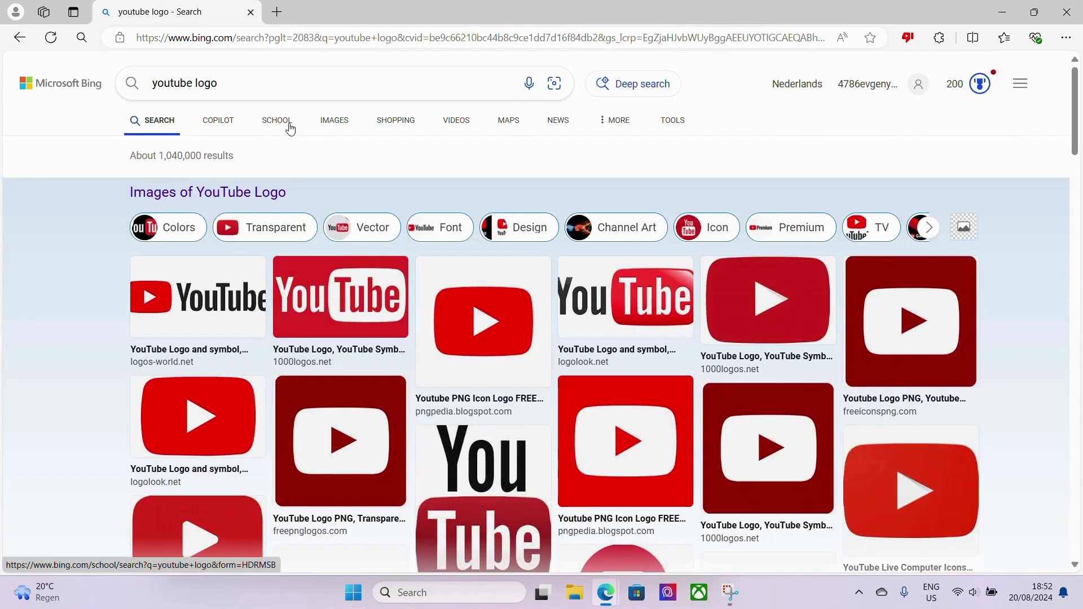
click(335, 121)
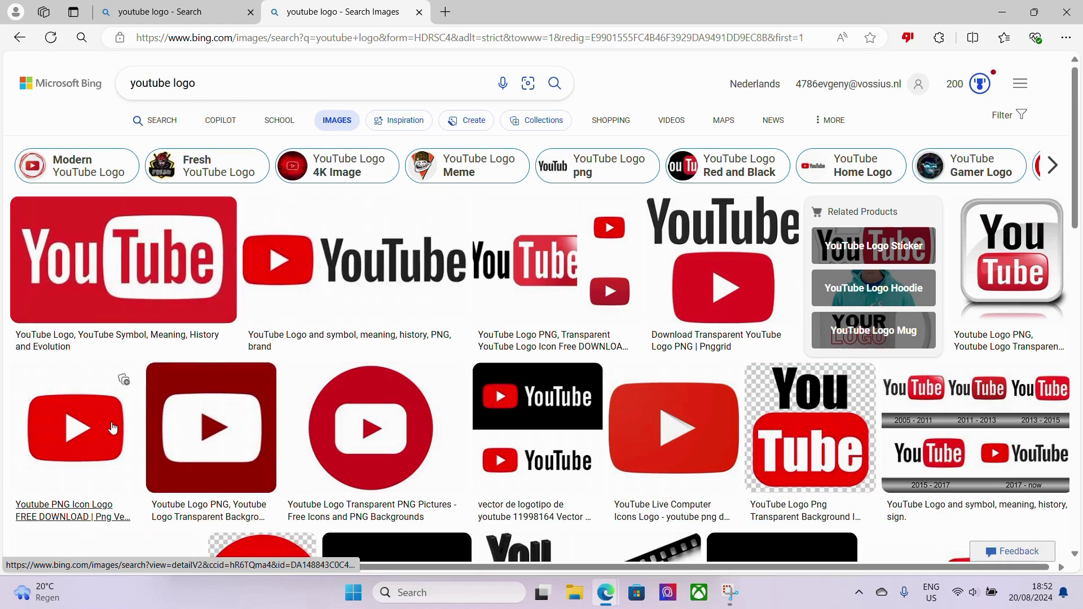
Save the red play-button logo to Downloads as download (3).jpg
right_click(75, 415)
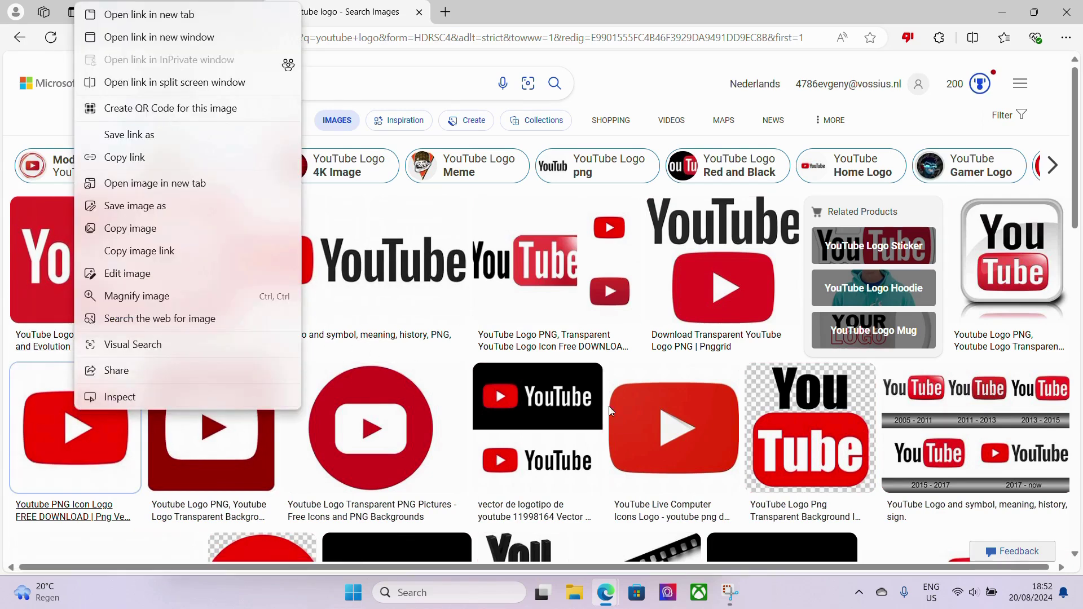
right_click(671, 431)
click(727, 222)
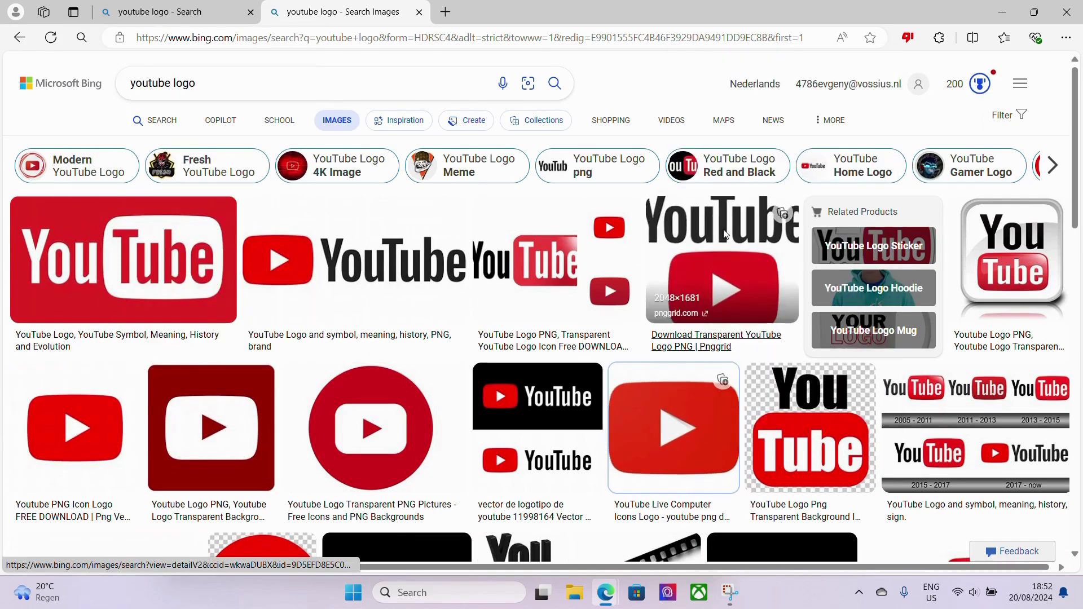
click(432, 316)
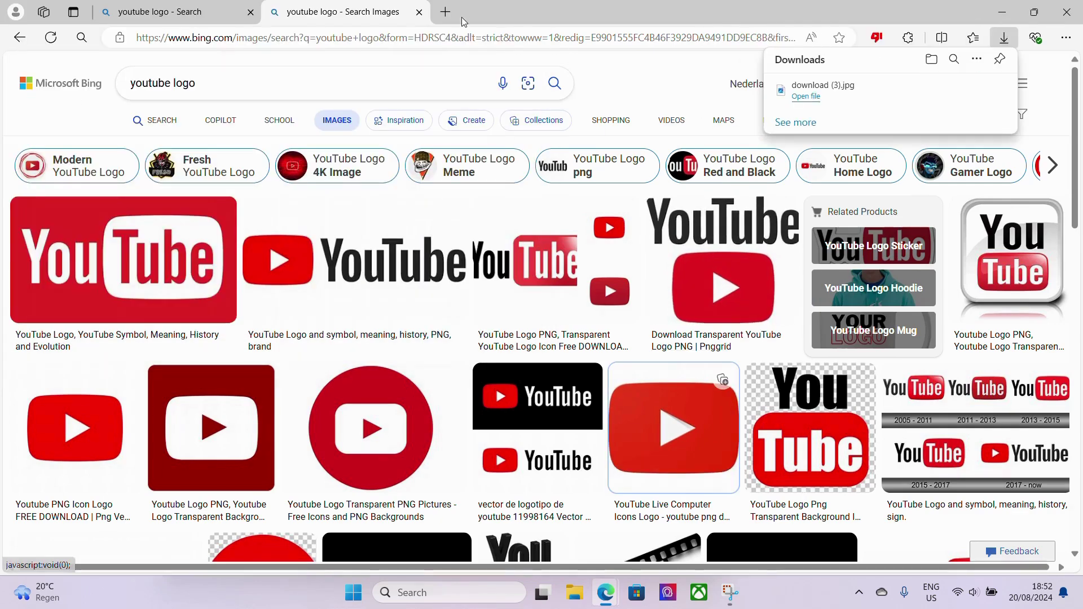
Close the Bing tabs and open remove.bg's upload page in a fresh tab
click(445, 12)
click(419, 12)
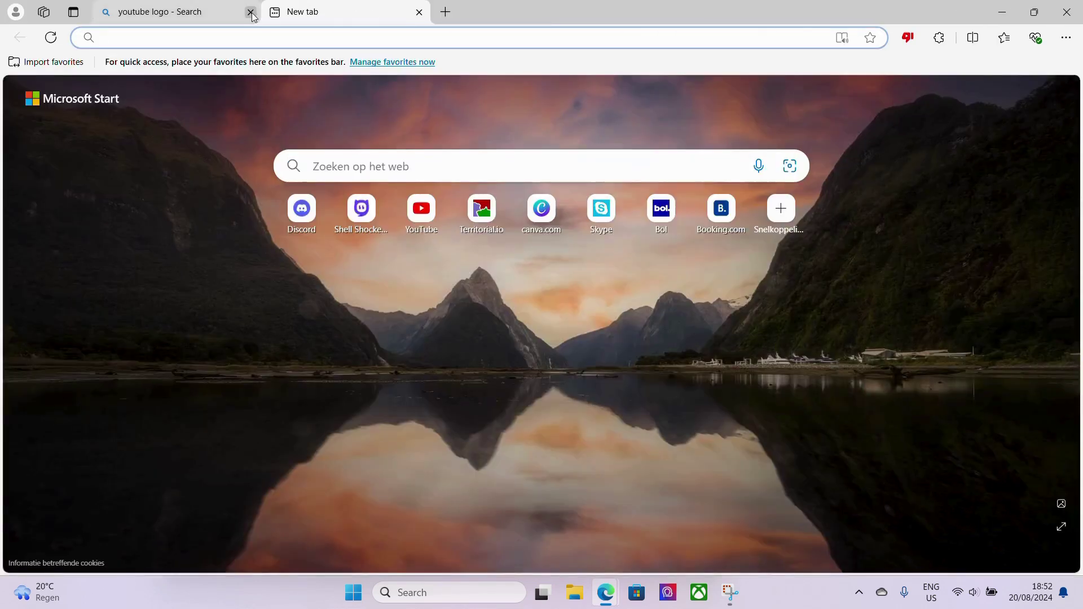
click(251, 12)
text(bg)
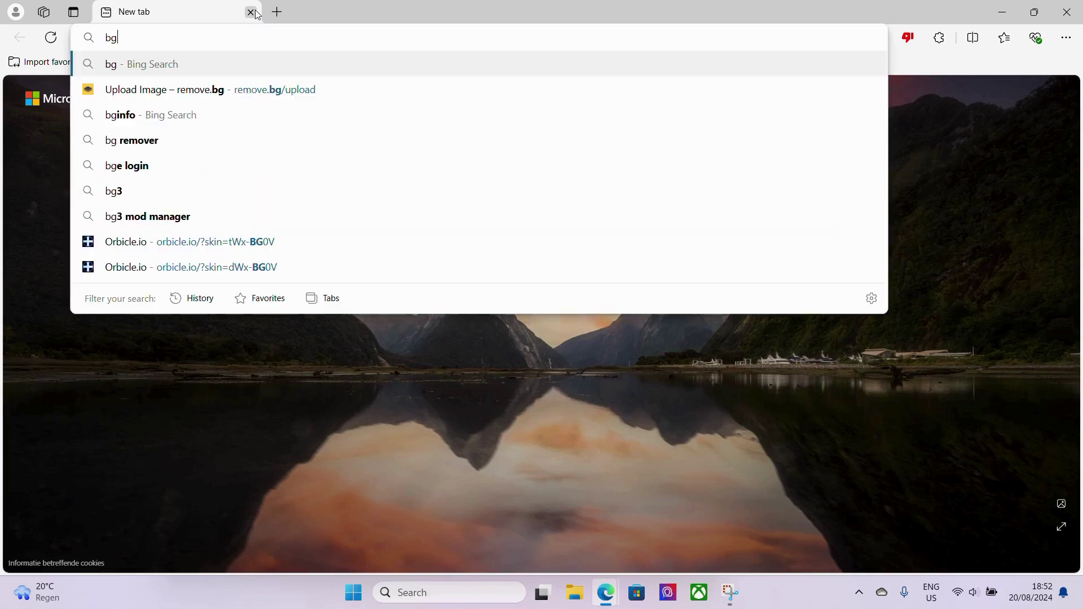
click(237, 216)
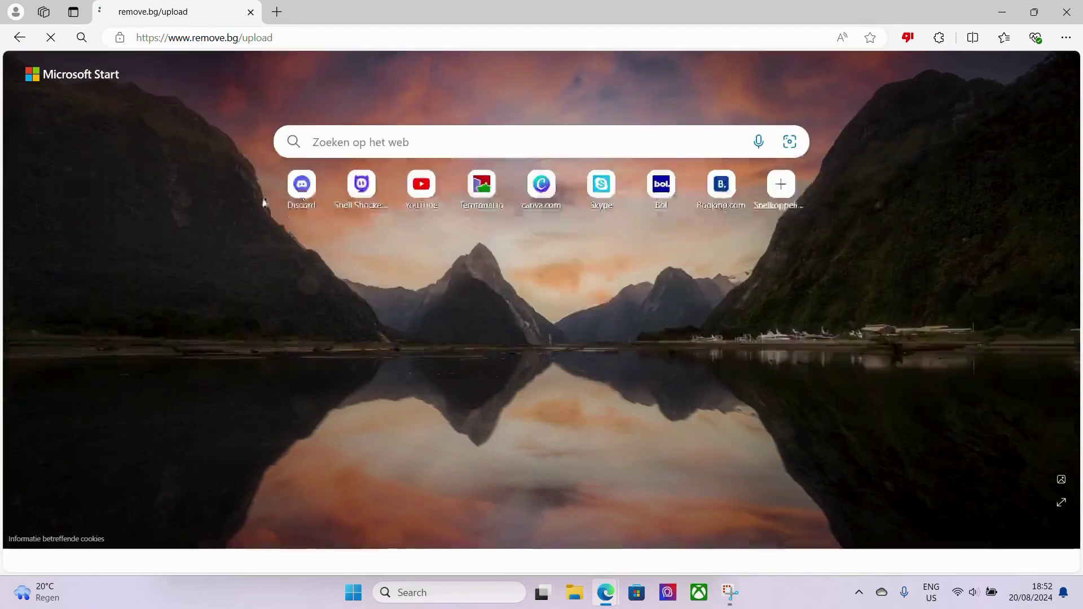
Upload download (3) to remove.bg and download the background-free 240 × 240 PNG
click(556, 282)
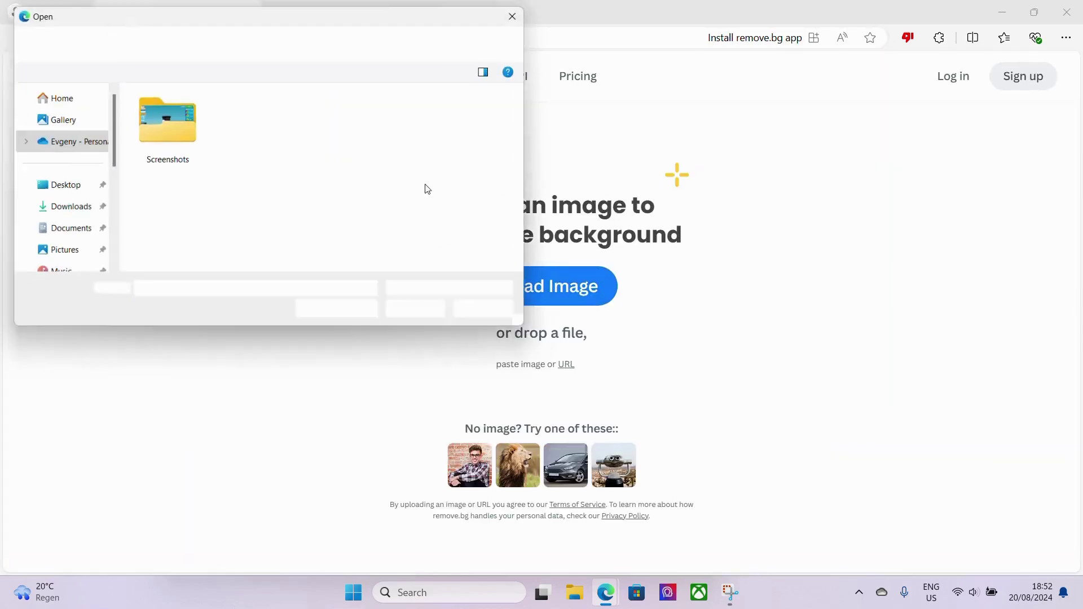
click(62, 210)
click(148, 128)
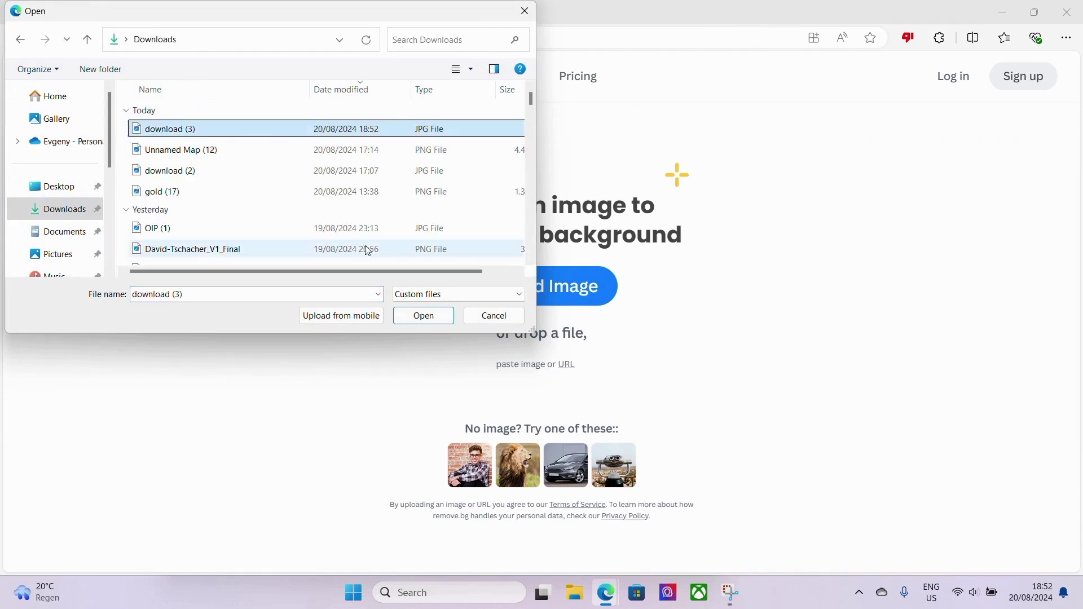
click(423, 315)
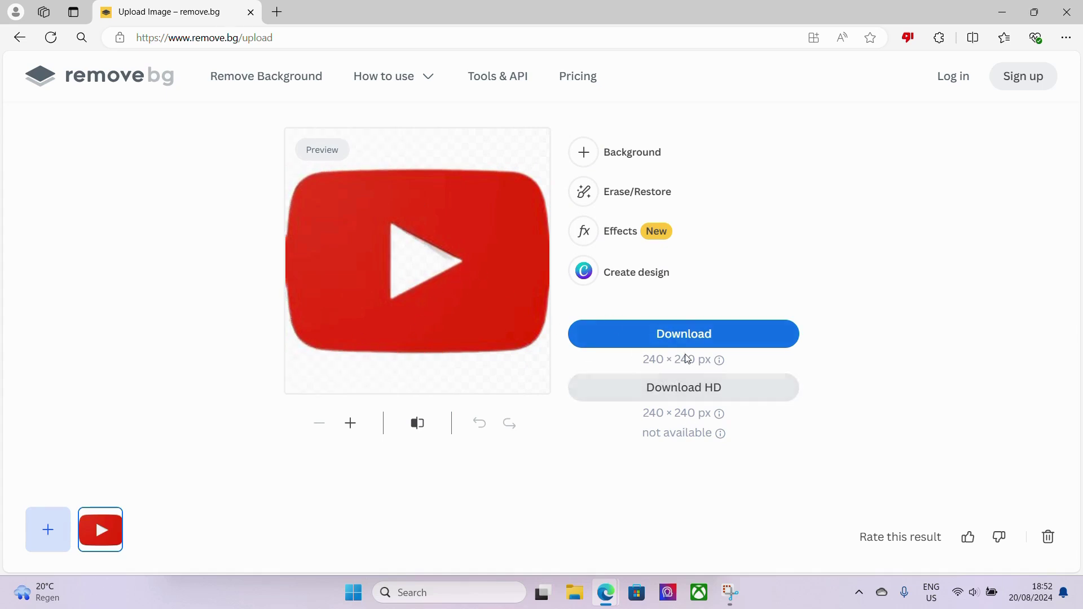
click(633, 341)
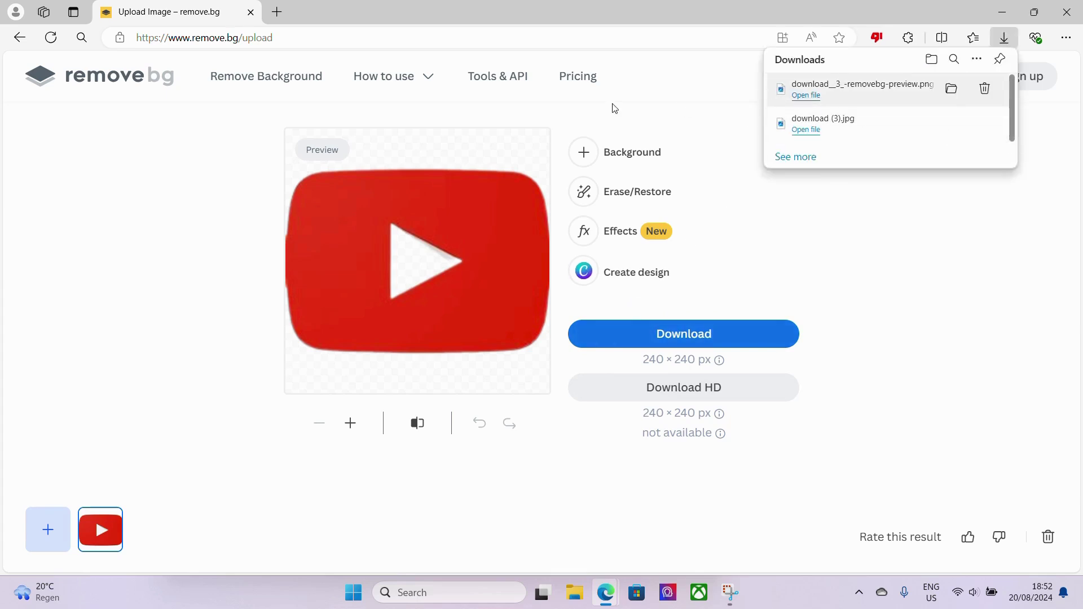
Replace the remove.bg tab with Territorial Custom Maps and load the removebg logo PNG
click(275, 12)
click(253, 12)
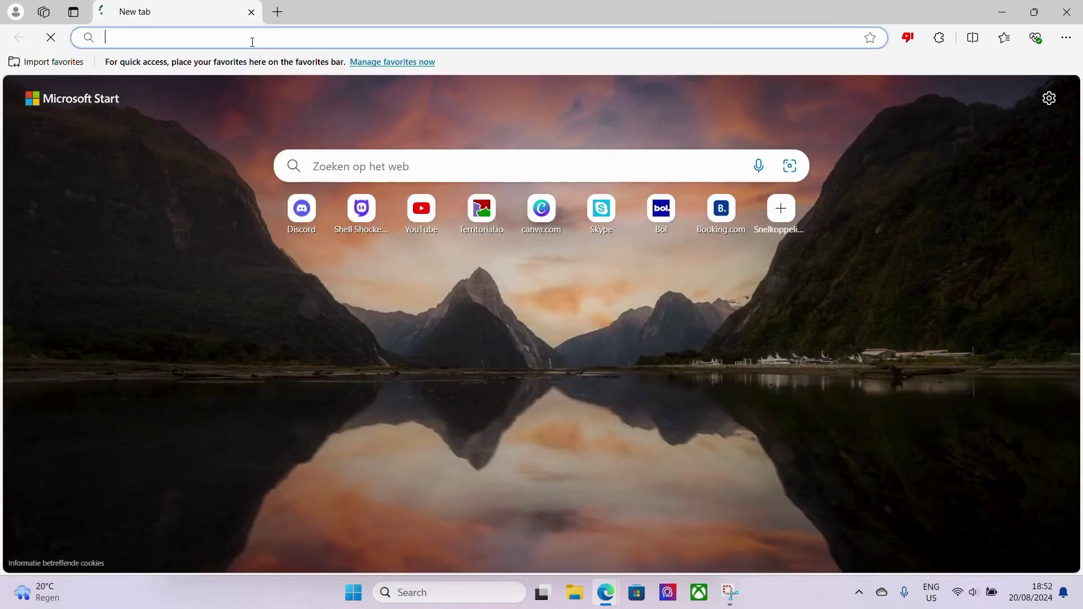
text(talkie-ai.com)
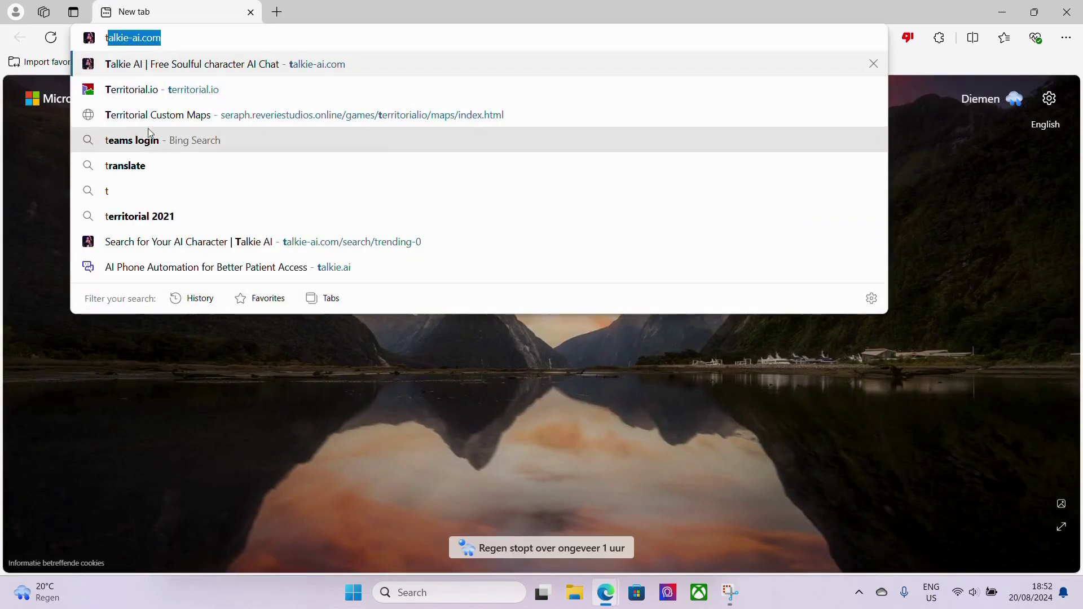
click(153, 115)
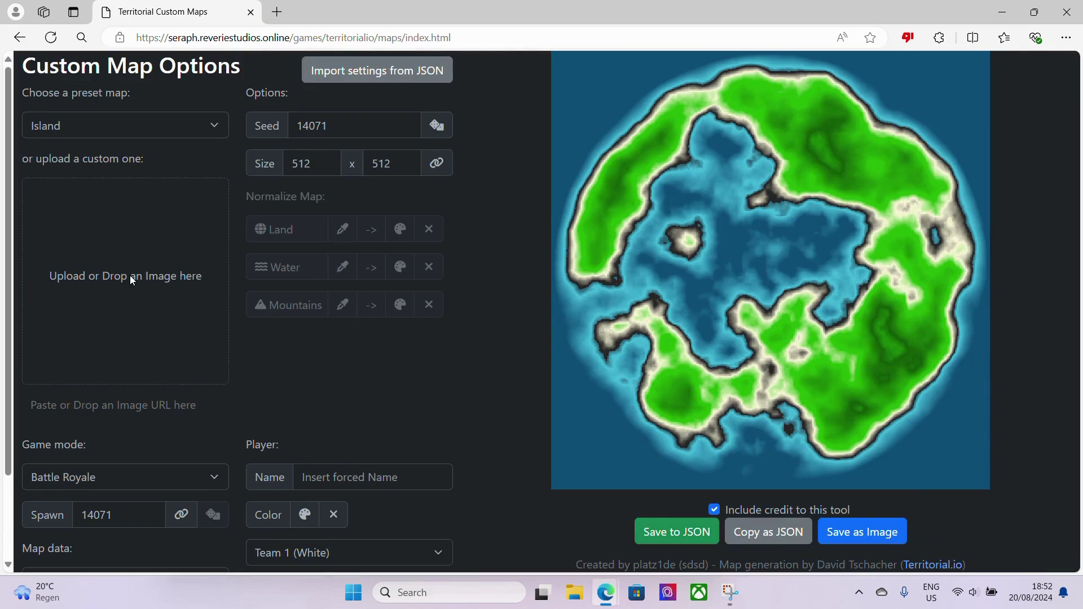
click(130, 275)
click(198, 129)
key(Return)
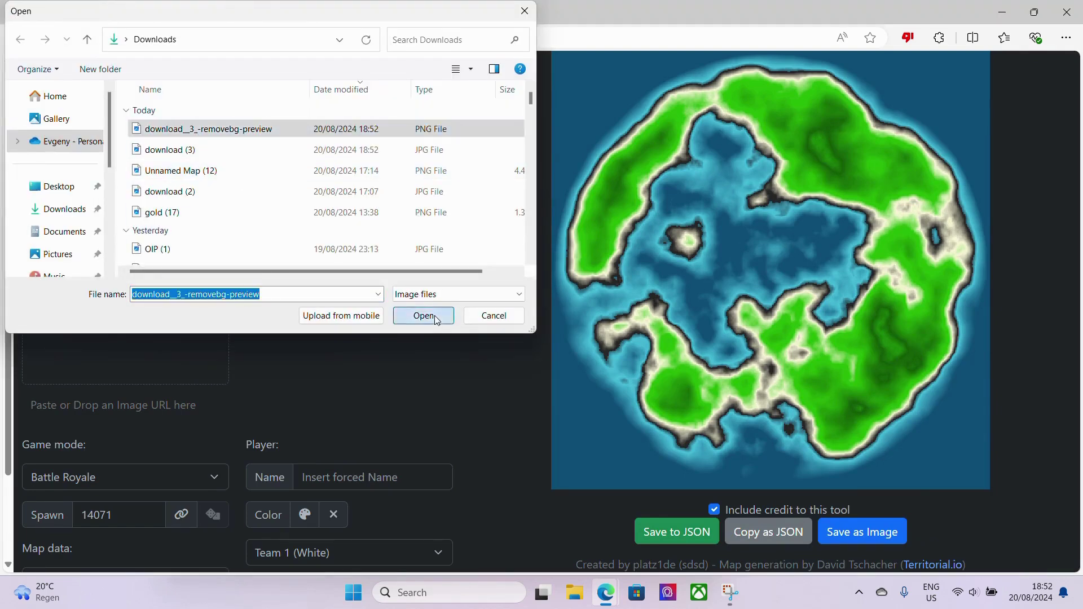
Enable Water normalization and resize the map from 240 to 1000 x 1000
click(427, 263)
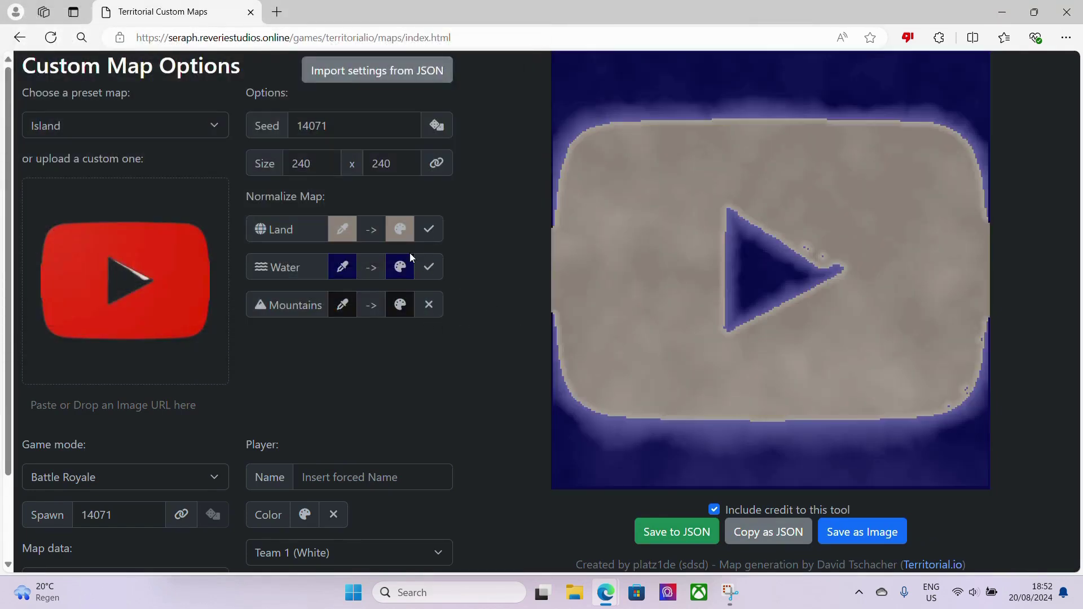
double_click(306, 164)
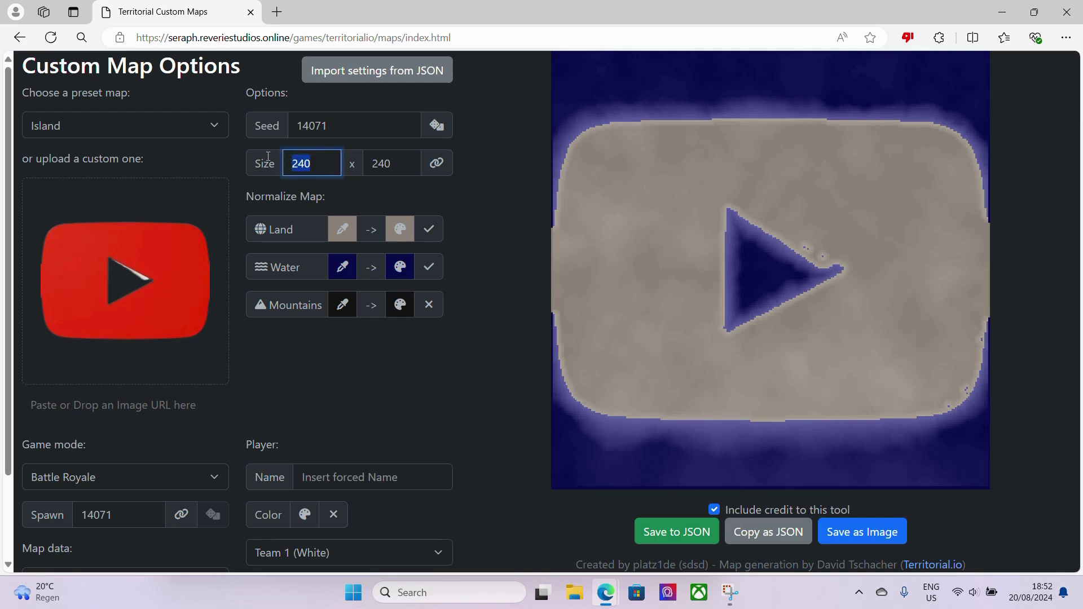
text(1000)
click(469, 226)
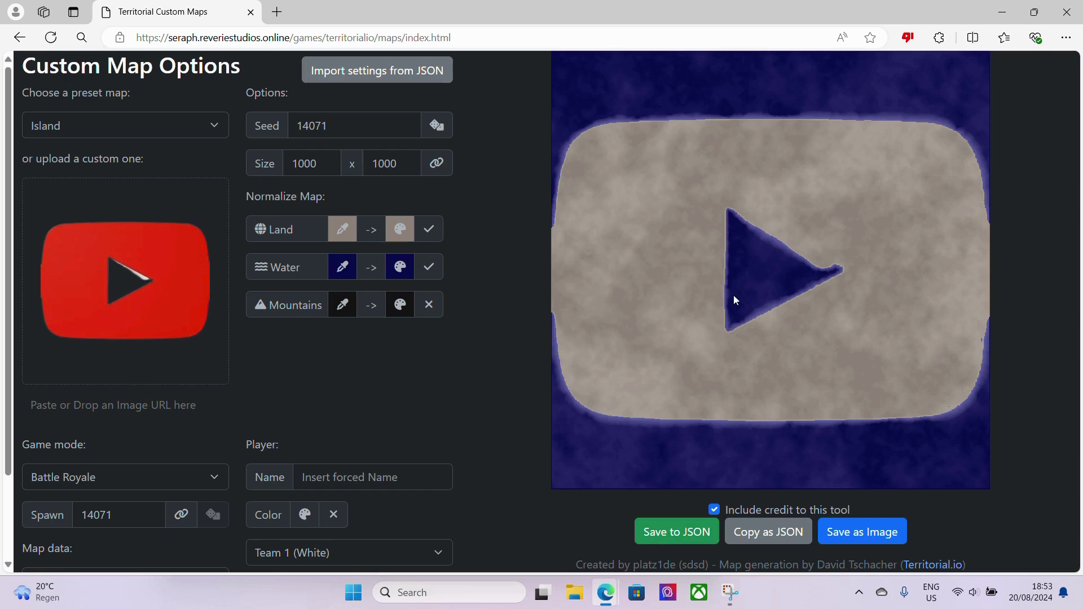
Save the YouTube logo map as Unnamed Map (13).png
click(833, 534)
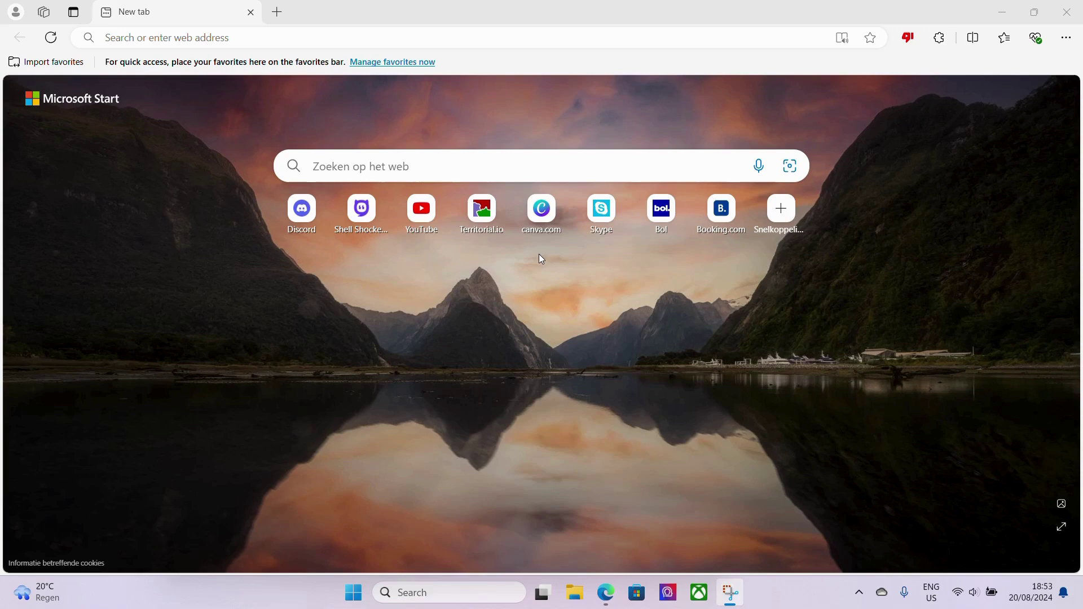
Go to MapChart and open the World: Simple map, scrolling down to its setup steps
click(252, 39)
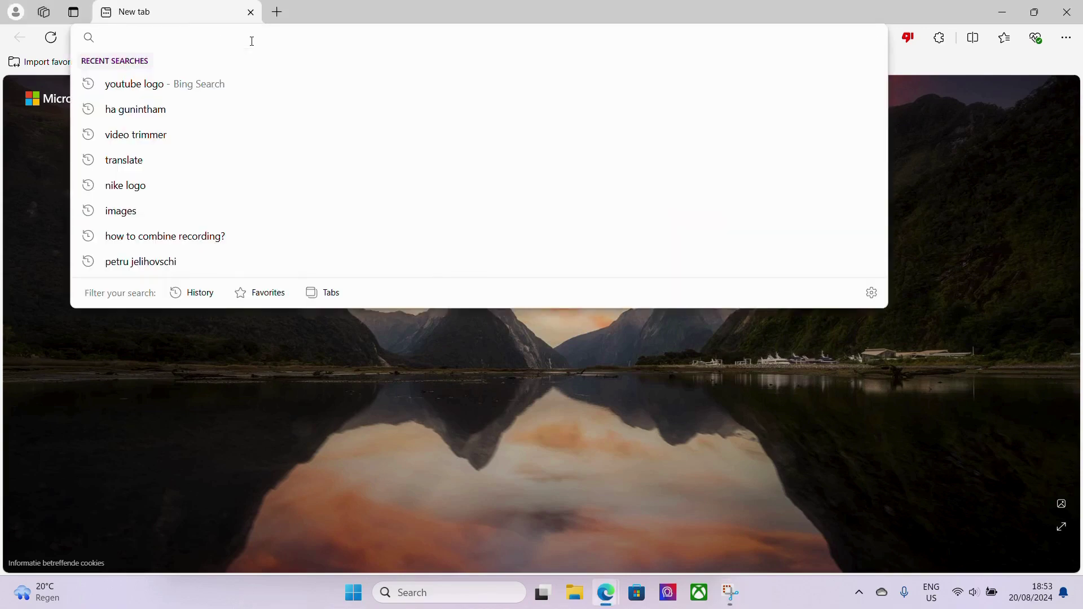
text(mapchart.net)
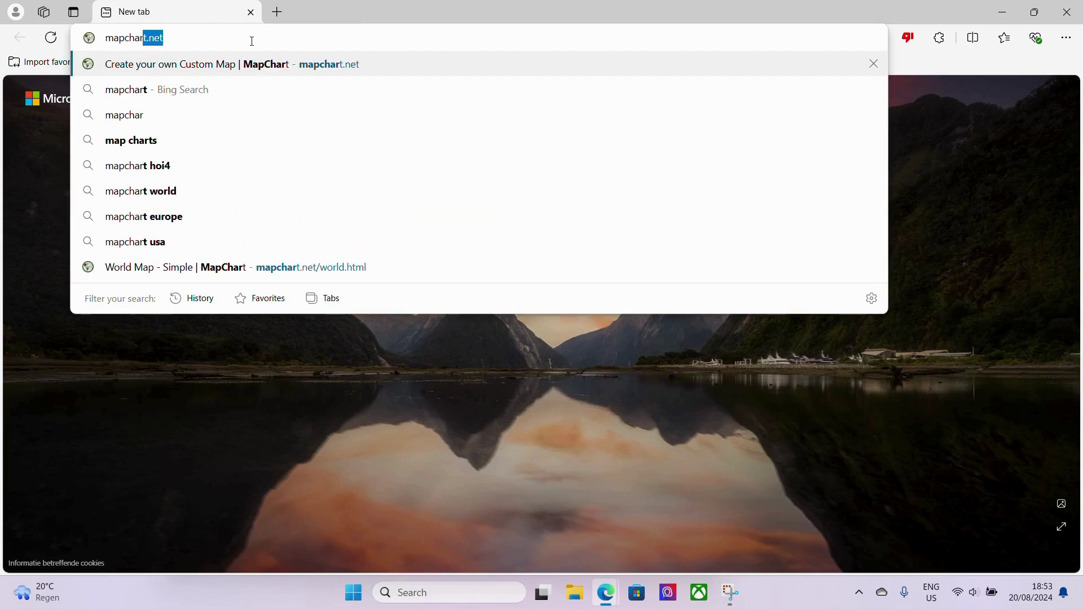
key(Return)
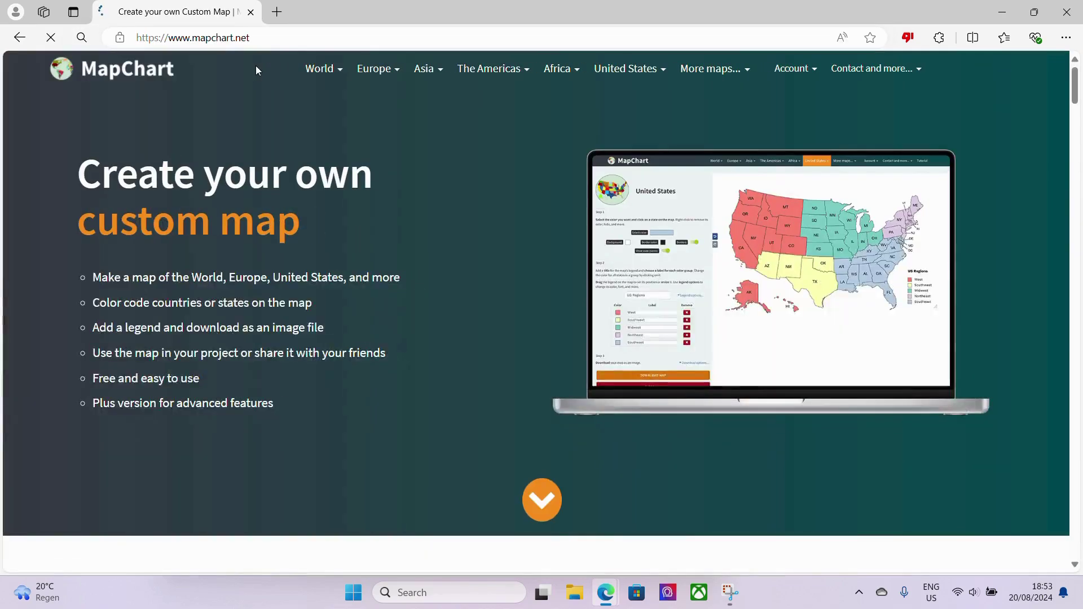
click(332, 79)
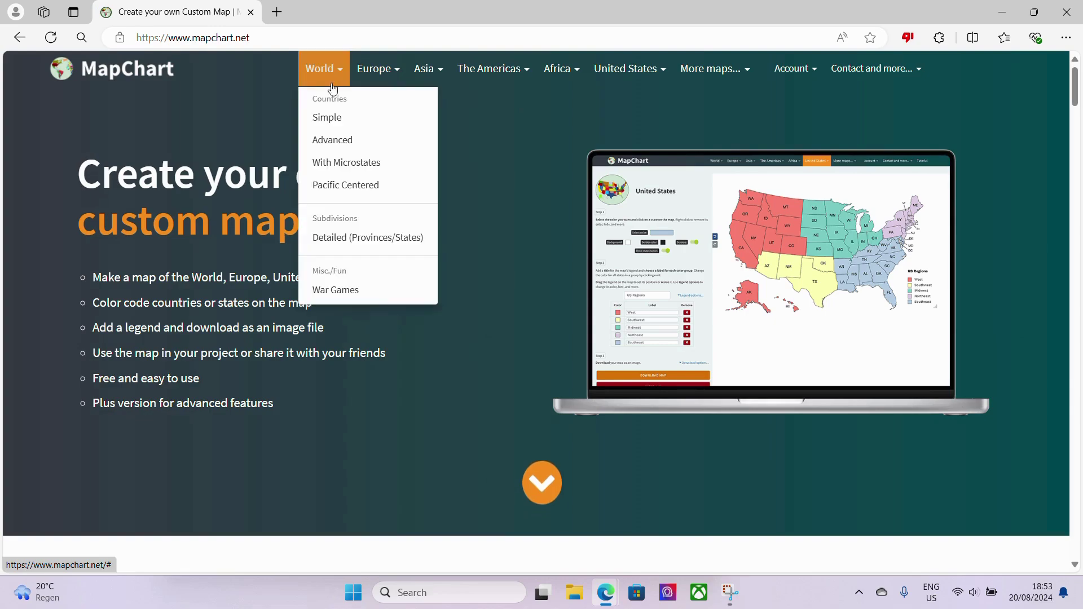
click(342, 117)
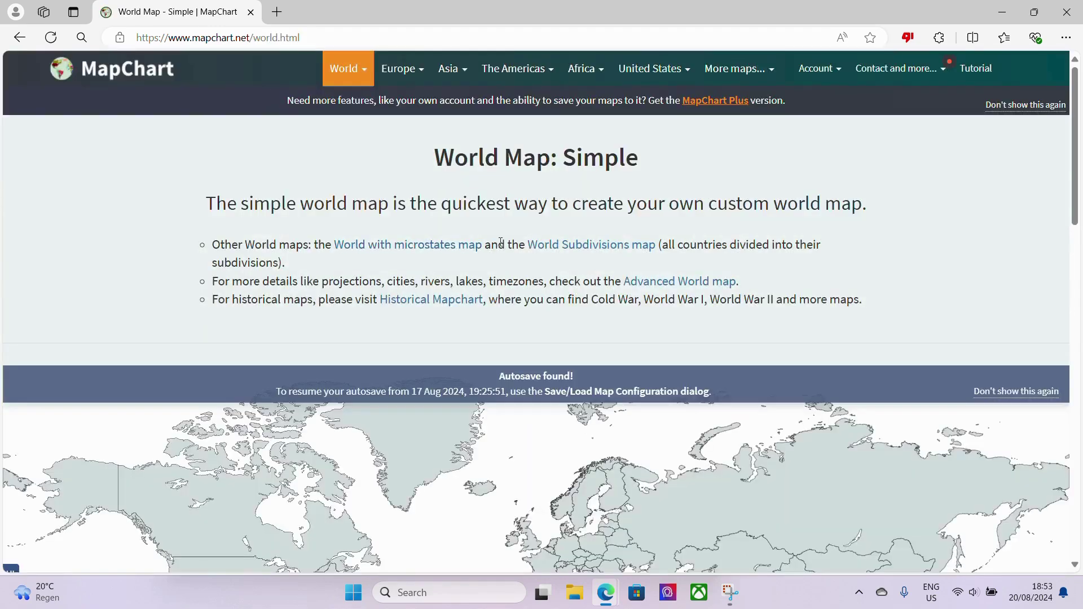
scroll(500, 242, down, 2)
scroll(529, 250, down, 3)
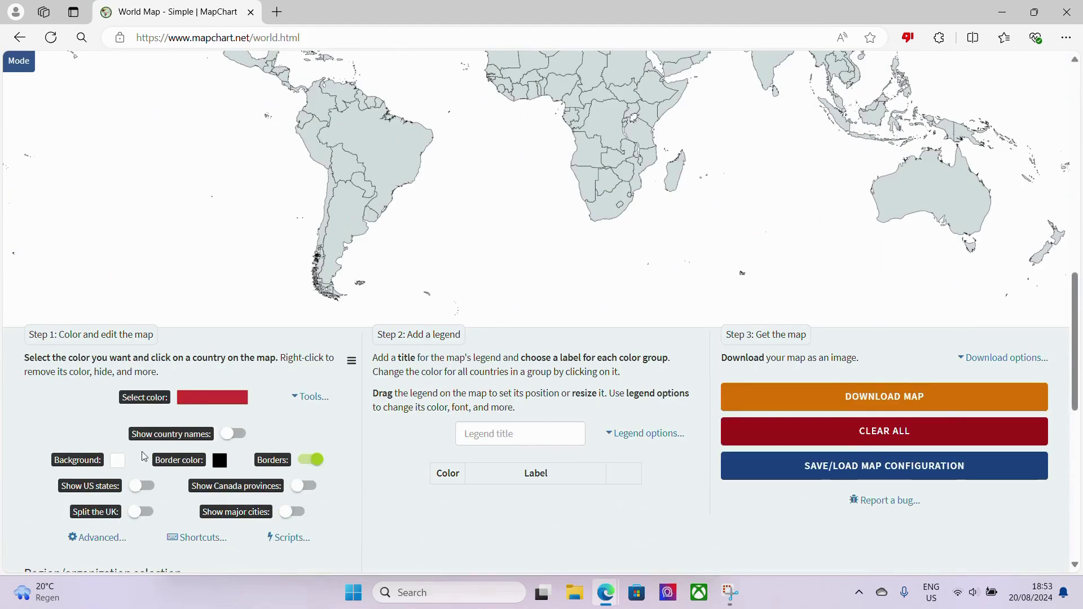
scroll(146, 457, down, 2)
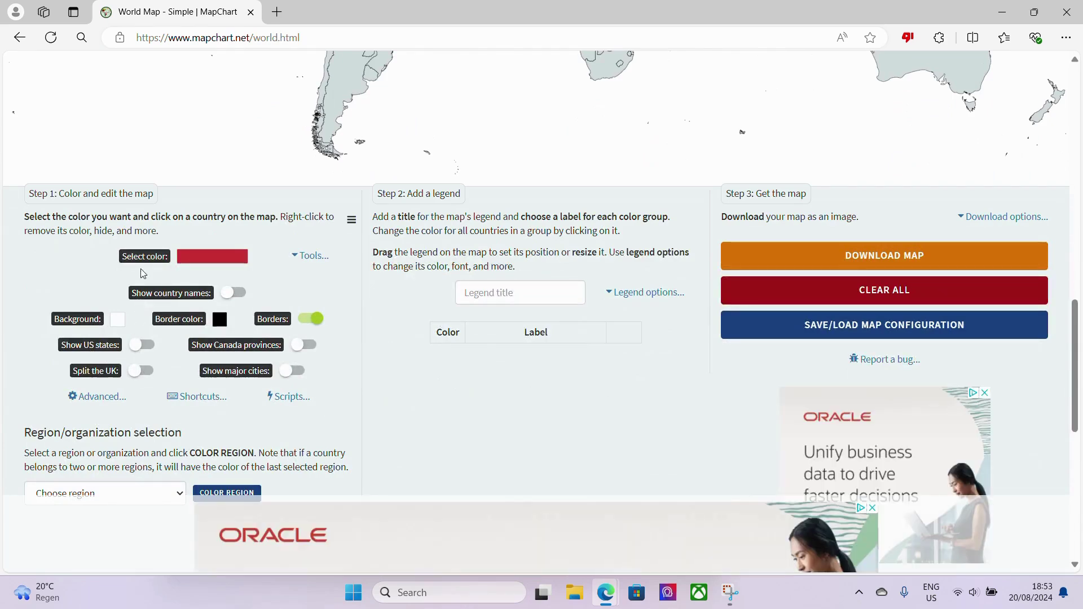
Set the country border width to Thick in the advanced map settings
click(120, 397)
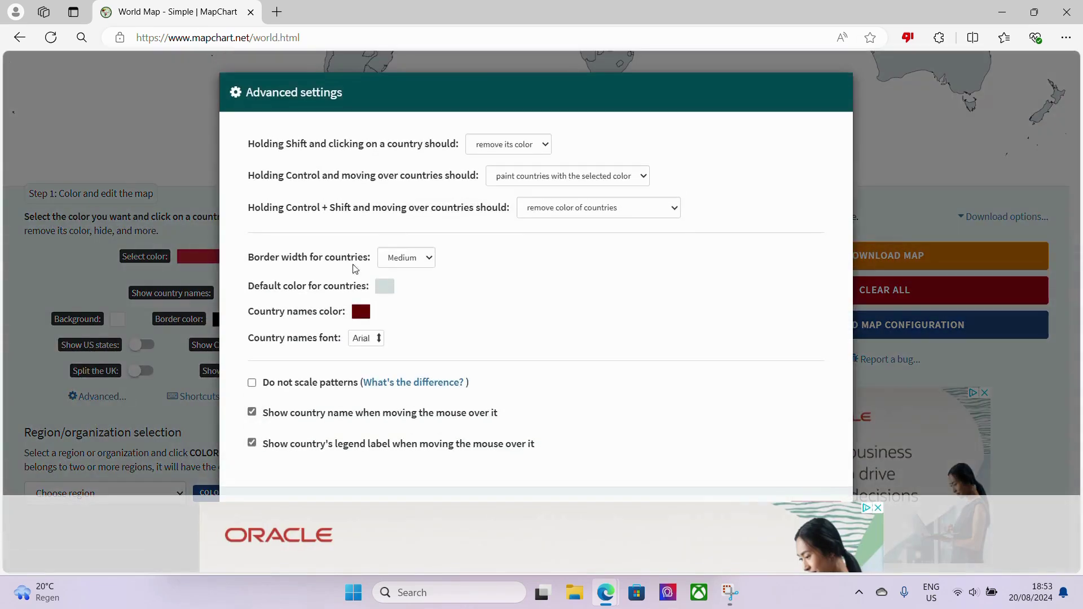
click(405, 257)
click(403, 312)
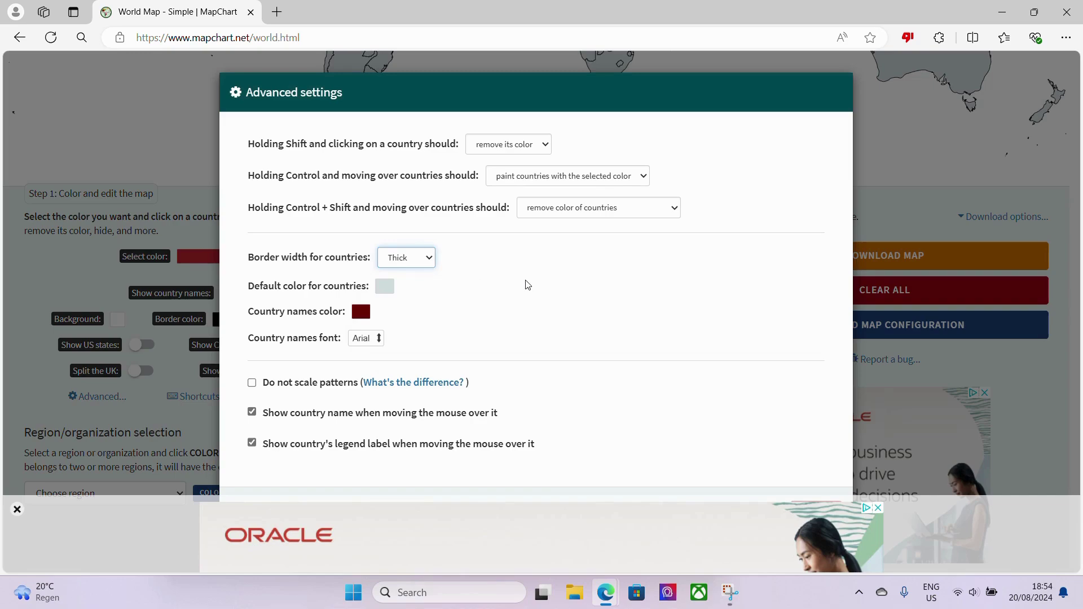
scroll(776, 345, down, 2)
click(815, 464)
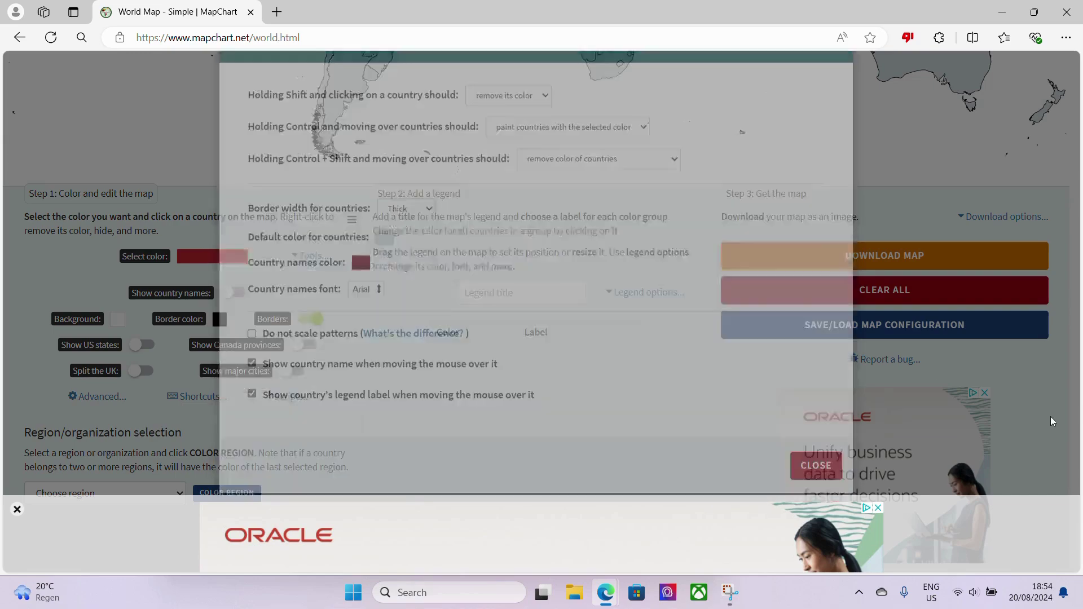
scroll(488, 303, up, 5)
scroll(488, 303, down, 3)
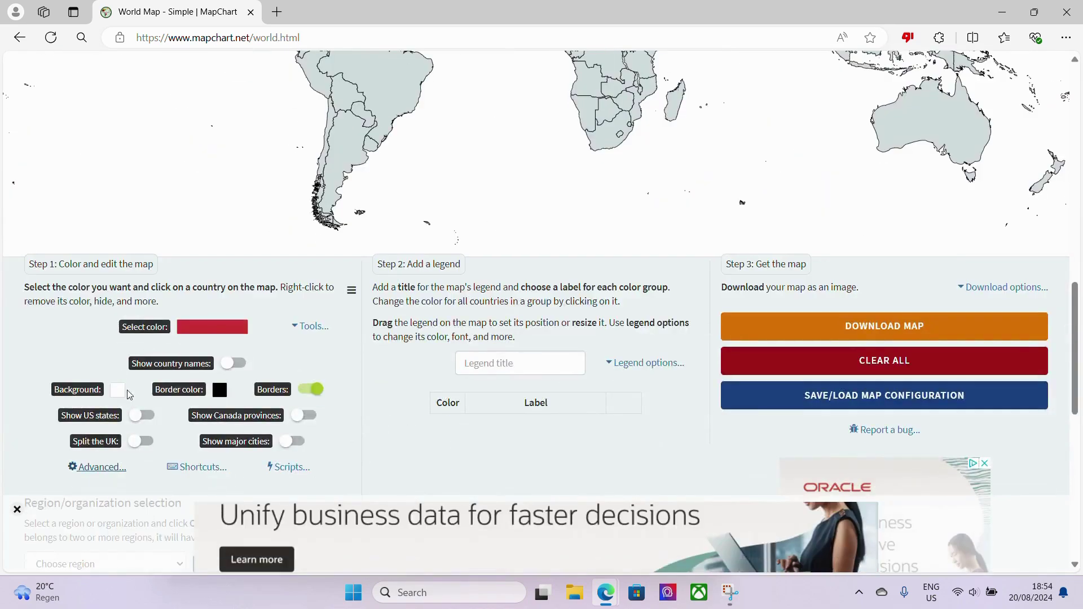
Give the map a black background and download it as MapChart_Map (1).png
click(117, 389)
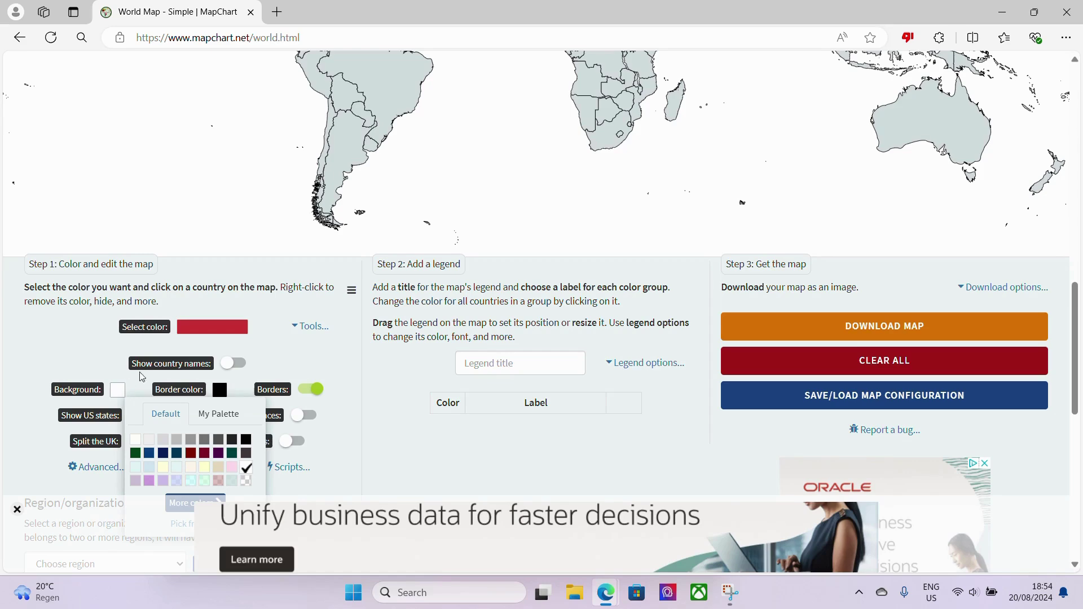
click(246, 439)
scroll(576, 308, down, 3)
scroll(575, 307, up, 4)
click(815, 428)
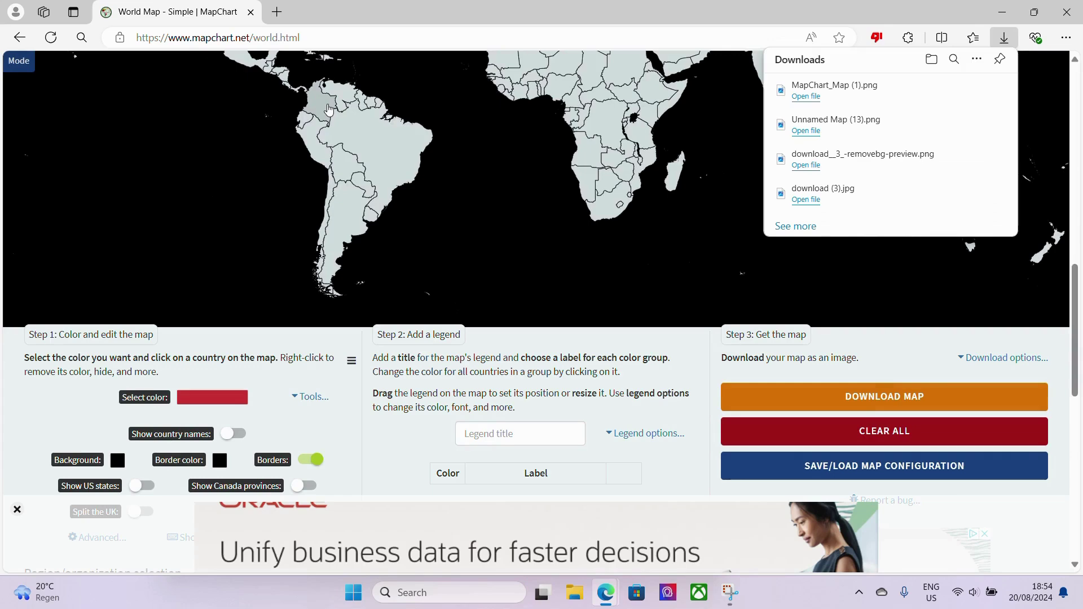
Delete the older Unnamed Map (13) and logo downloads, then open a new tab
click(990, 125)
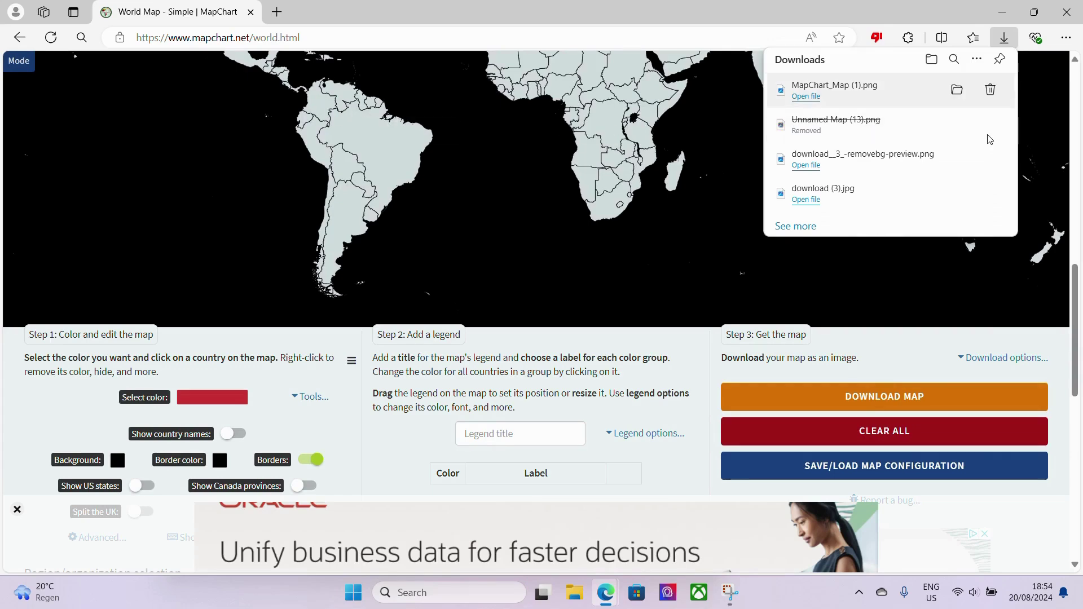
click(990, 159)
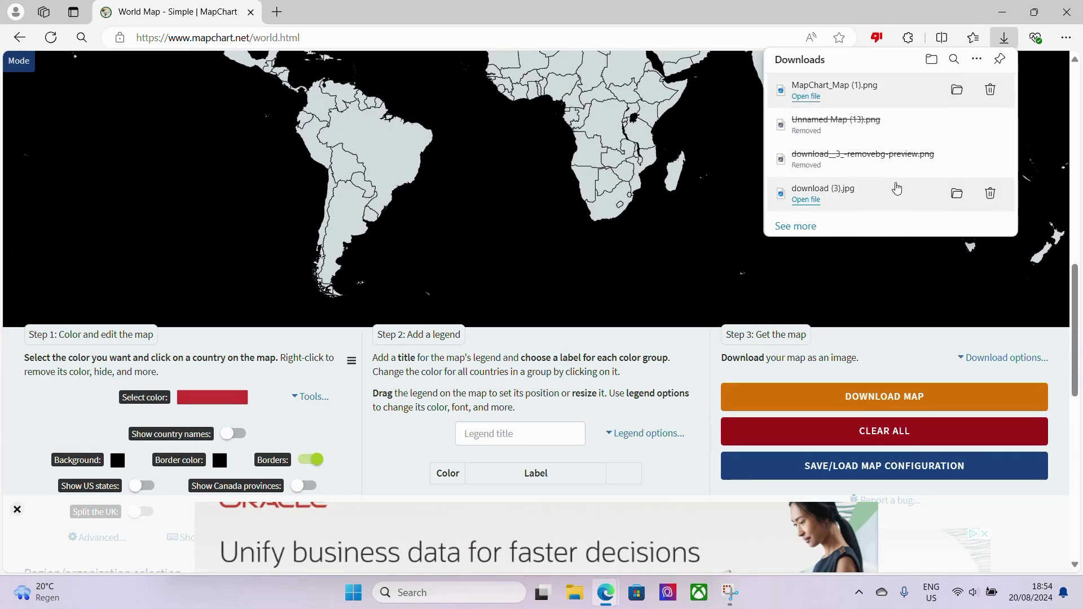
click(252, 14)
Load the downloaded MapChart_Map (1) world map image into Territorial Custom Maps
click(250, 12)
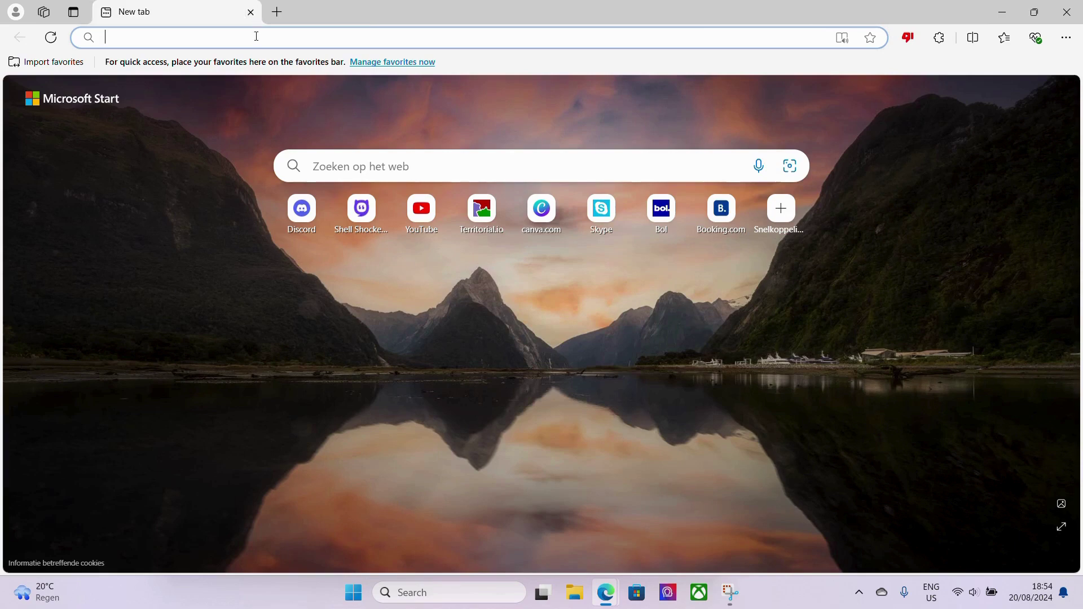
text(t)
click(151, 91)
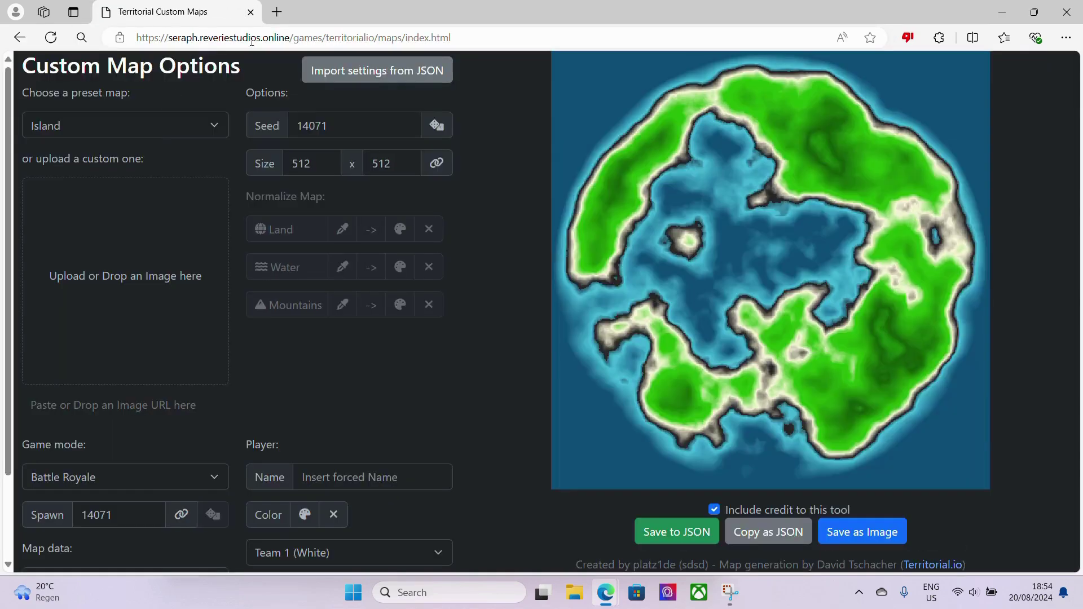
click(175, 260)
click(242, 130)
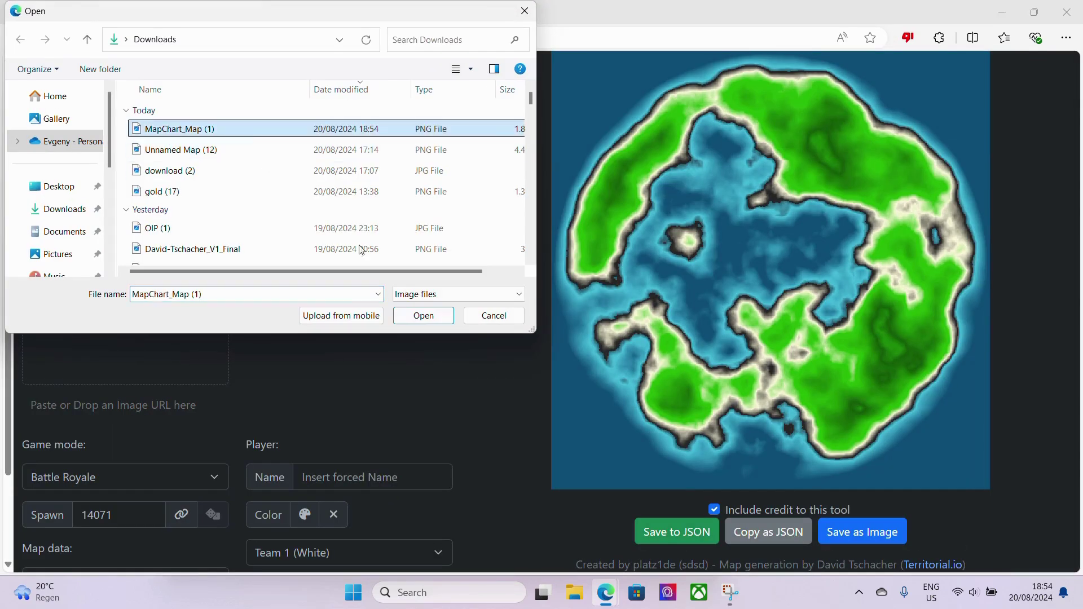
click(434, 317)
Resize the map to 1700 × 895, then normalize grey countries to land and the black background to water
double_click(304, 160)
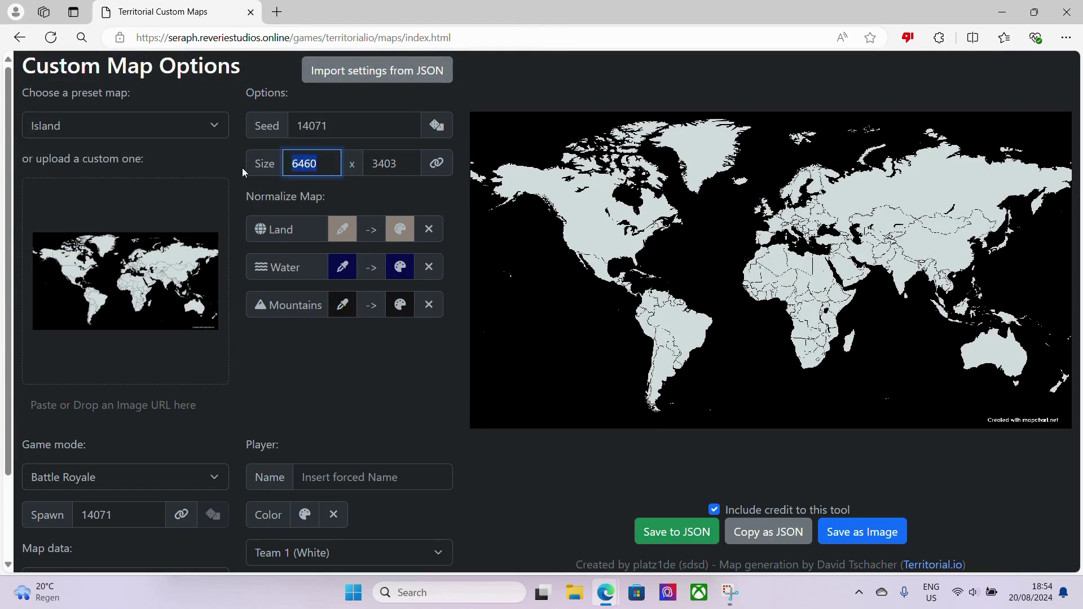
text(1)
text(700)
click(375, 351)
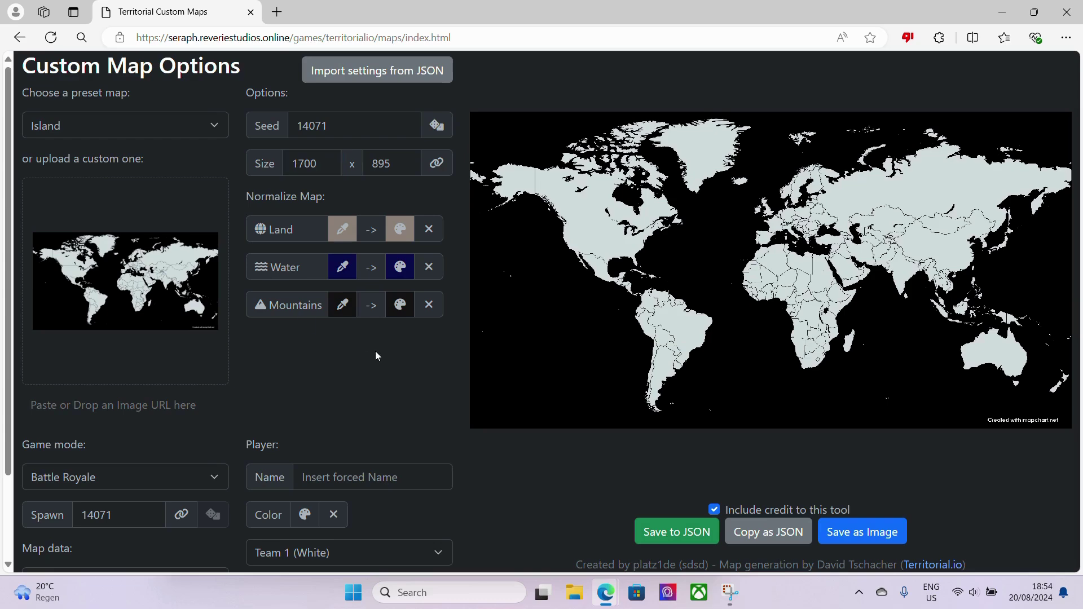
click(428, 229)
click(428, 267)
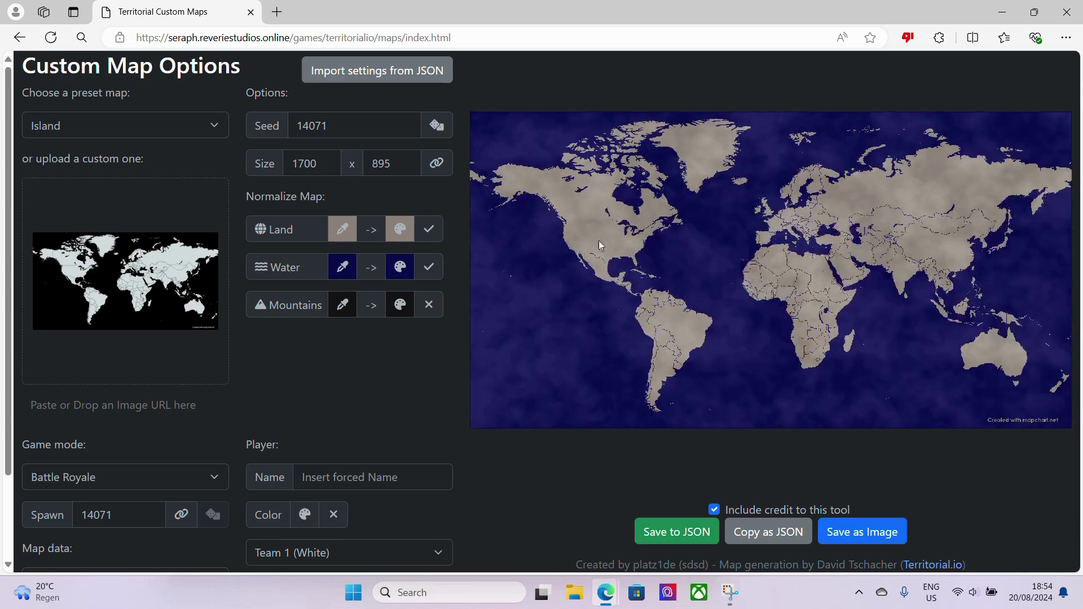